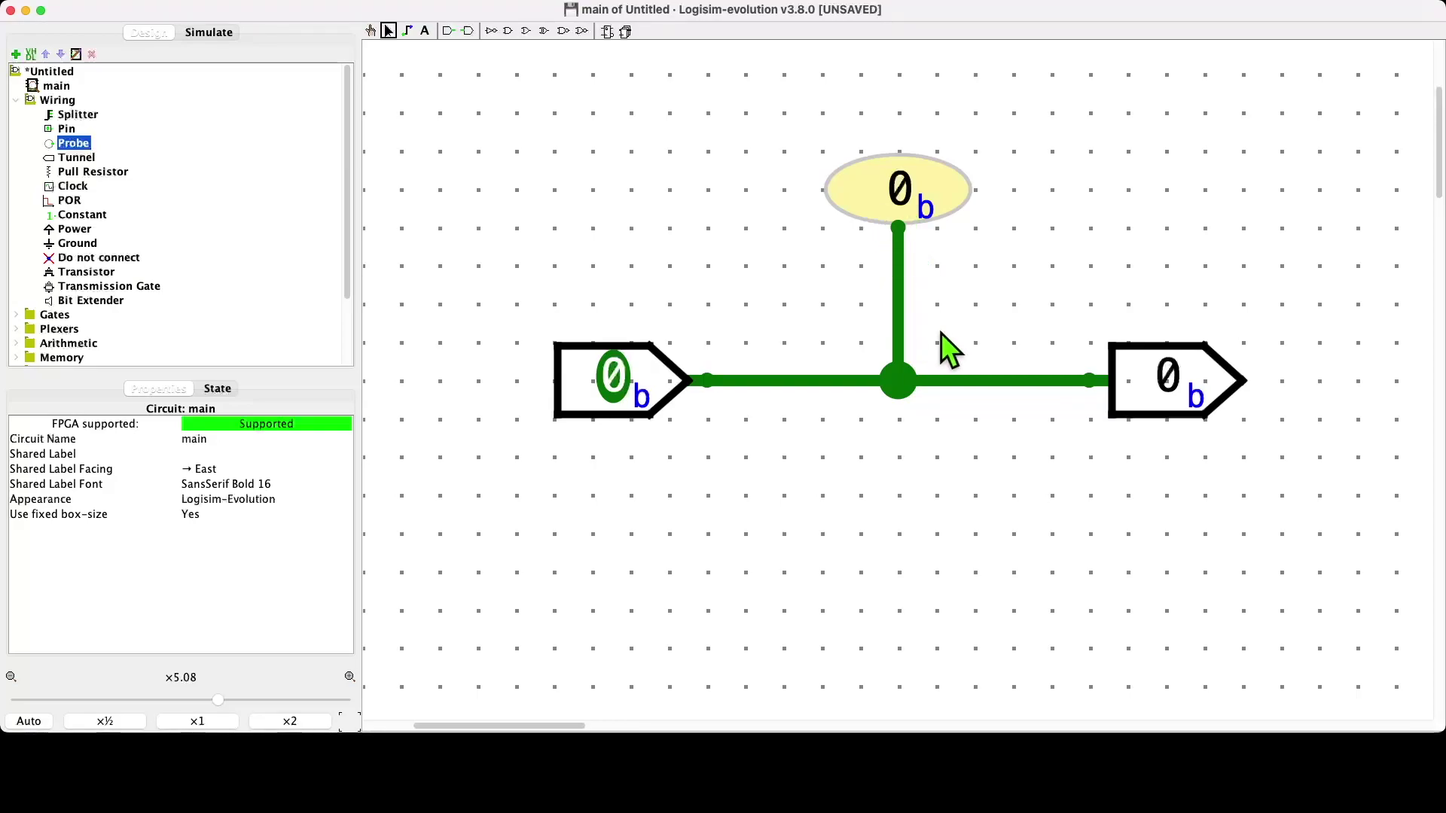
- With the Poke tool, check the horizontal, probe and output wires all carry 0
left_click(790, 372)
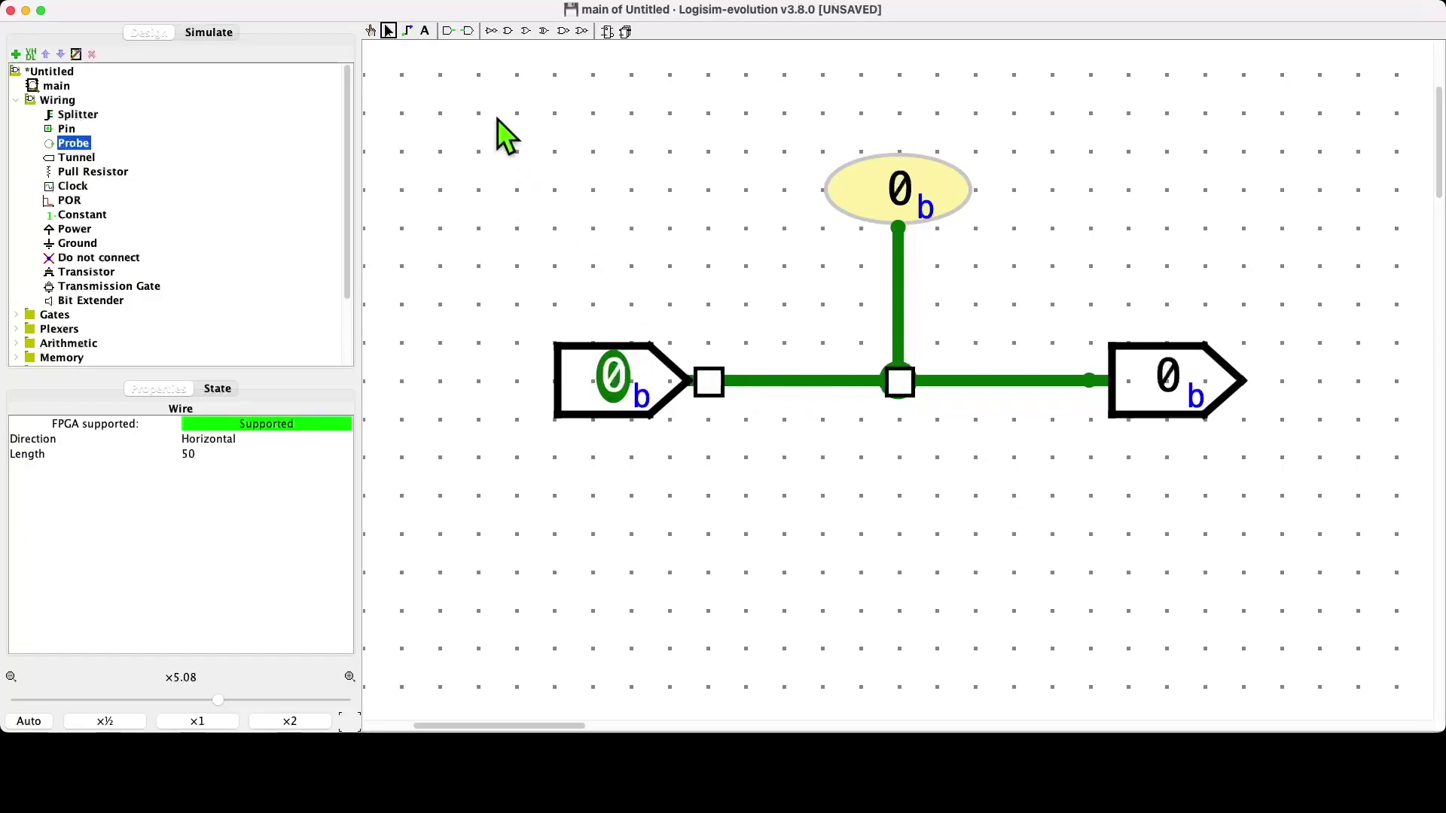
left_click(477, 114)
left_click(370, 30)
left_click(789, 378)
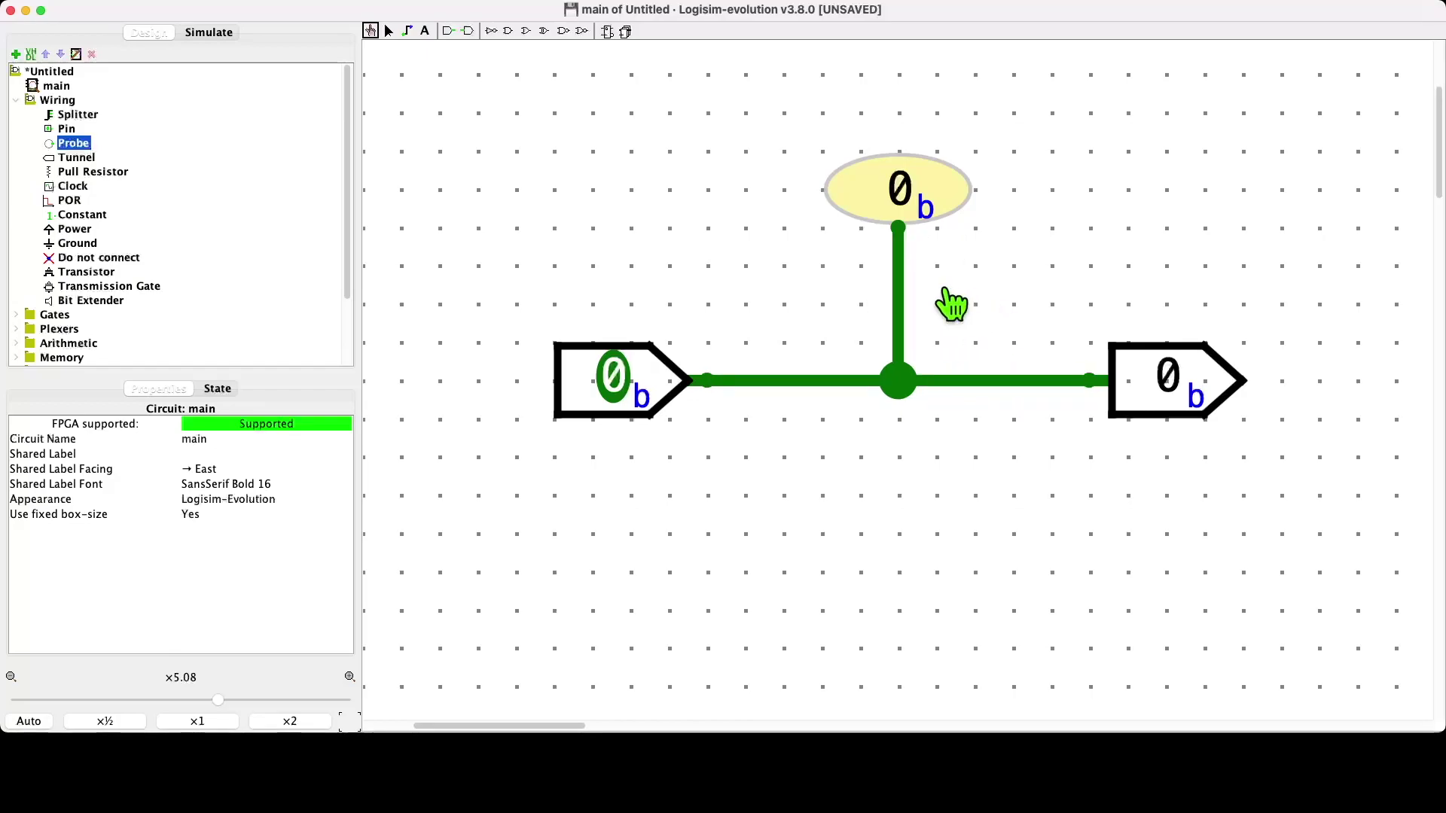
left_click(900, 304)
left_click(1036, 381)
- Label the input pin IN0, replacing the first attempt 'INPUT'
left_click(625, 399)
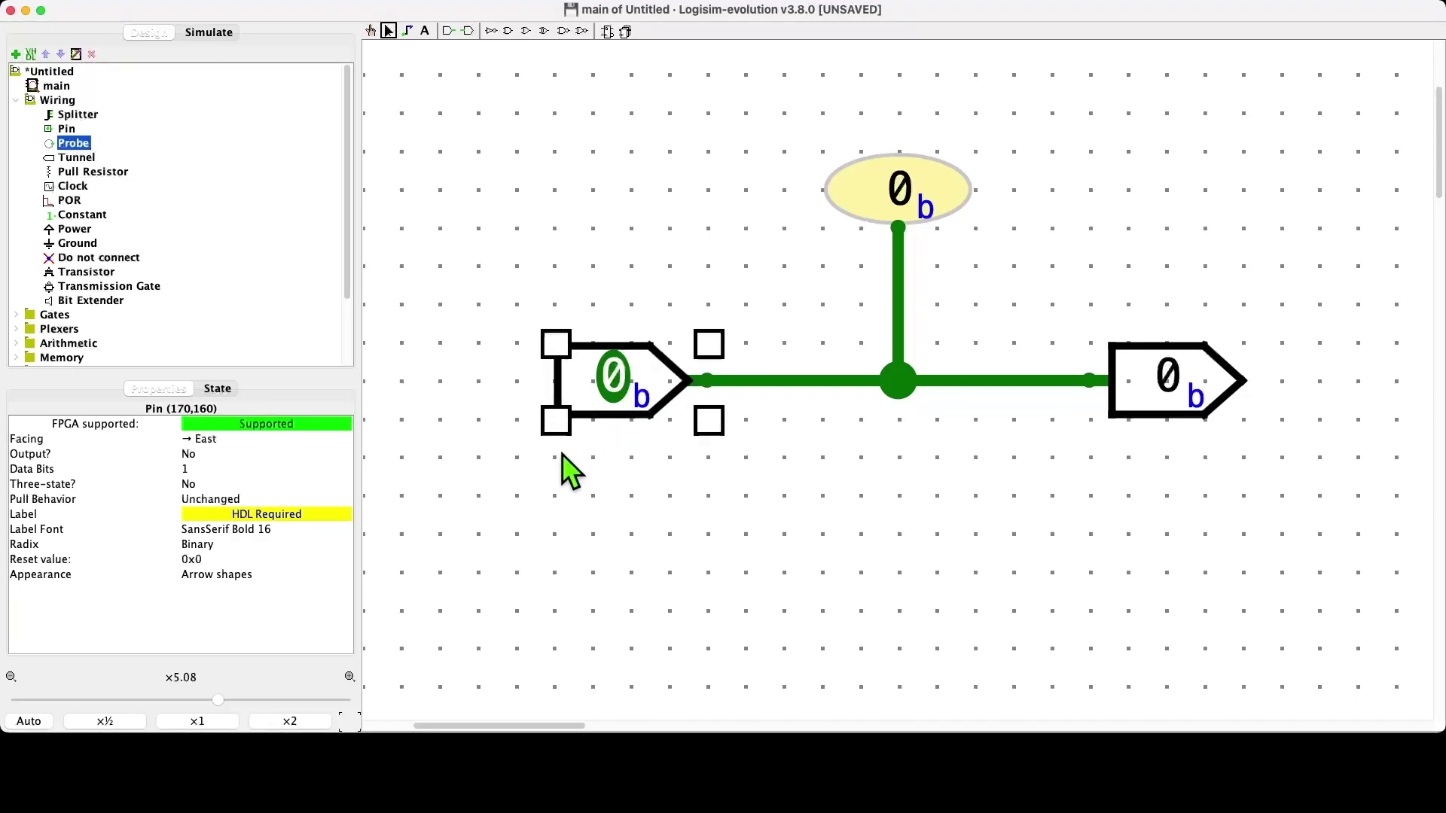
left_click(288, 513)
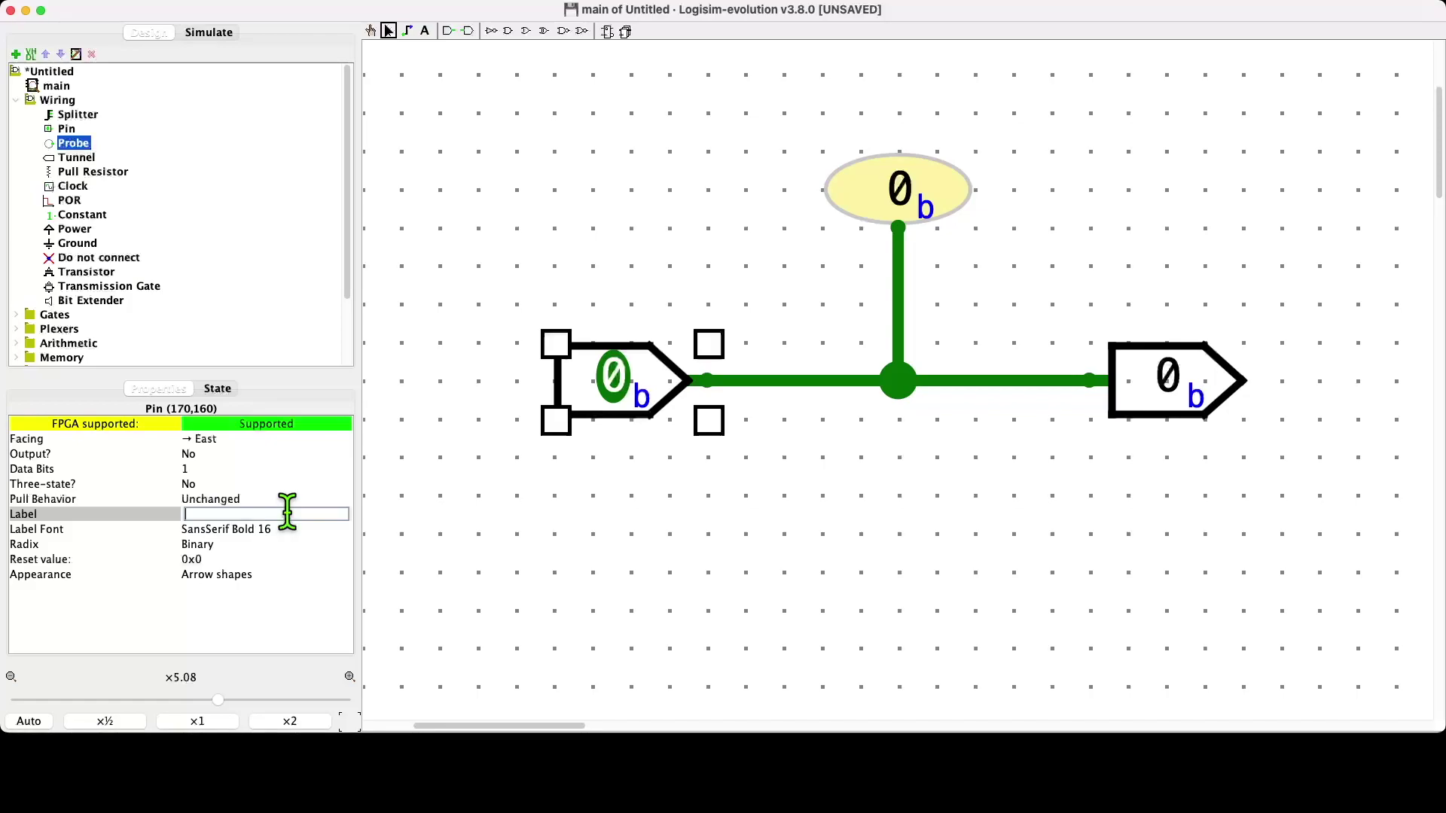
type("INPUT")
key("Return")
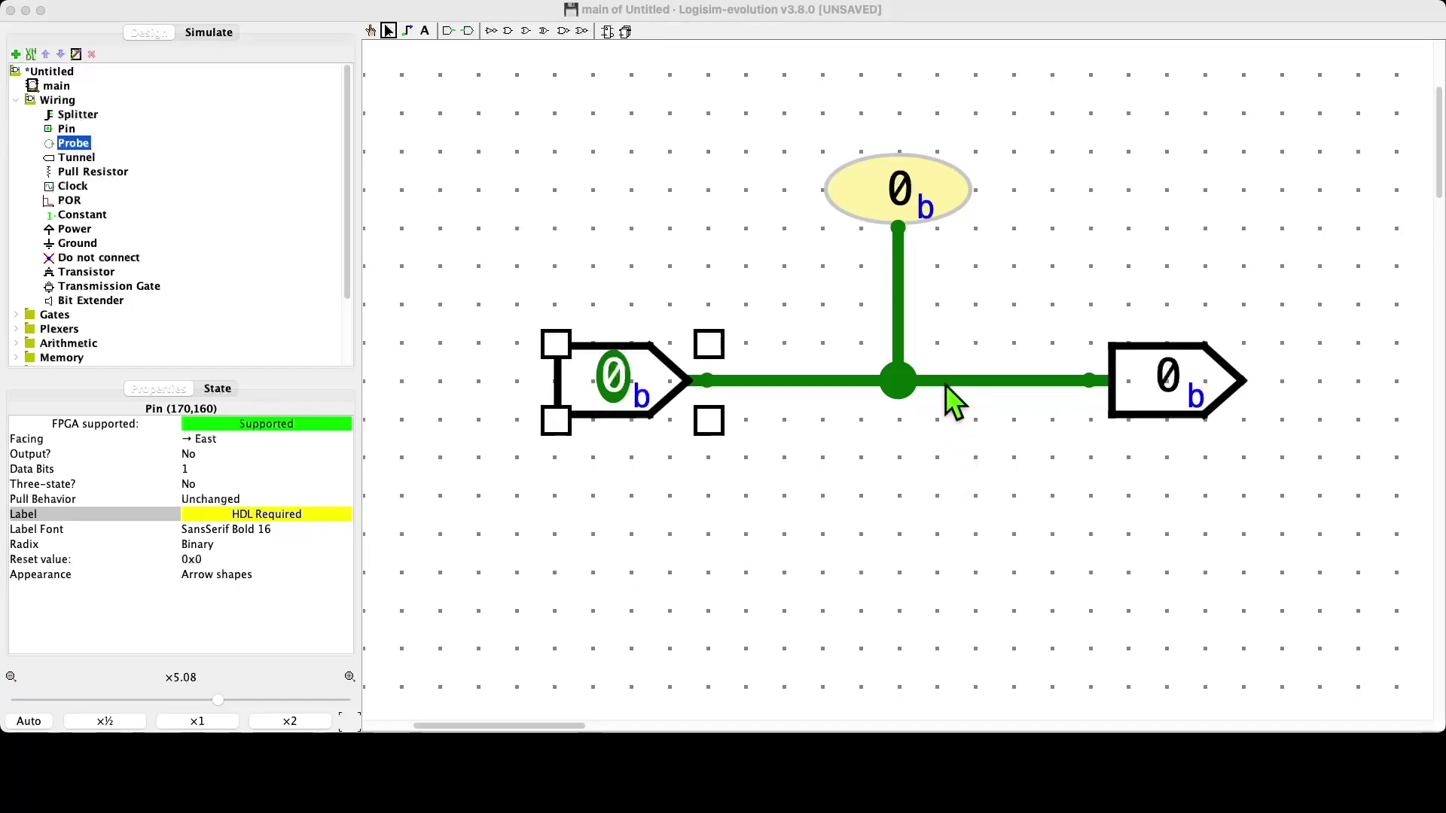
left_click(326, 509)
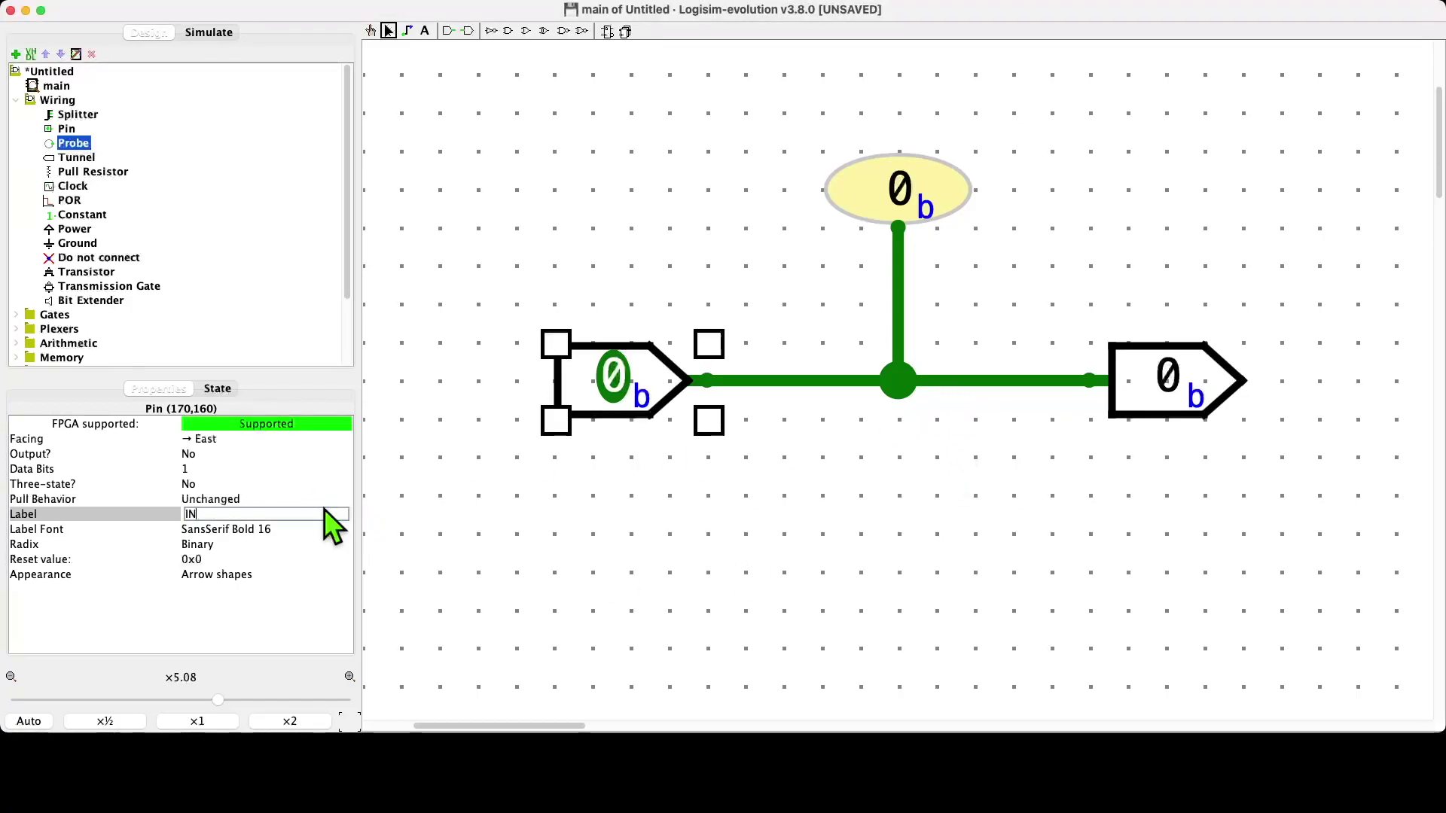
key("Return")
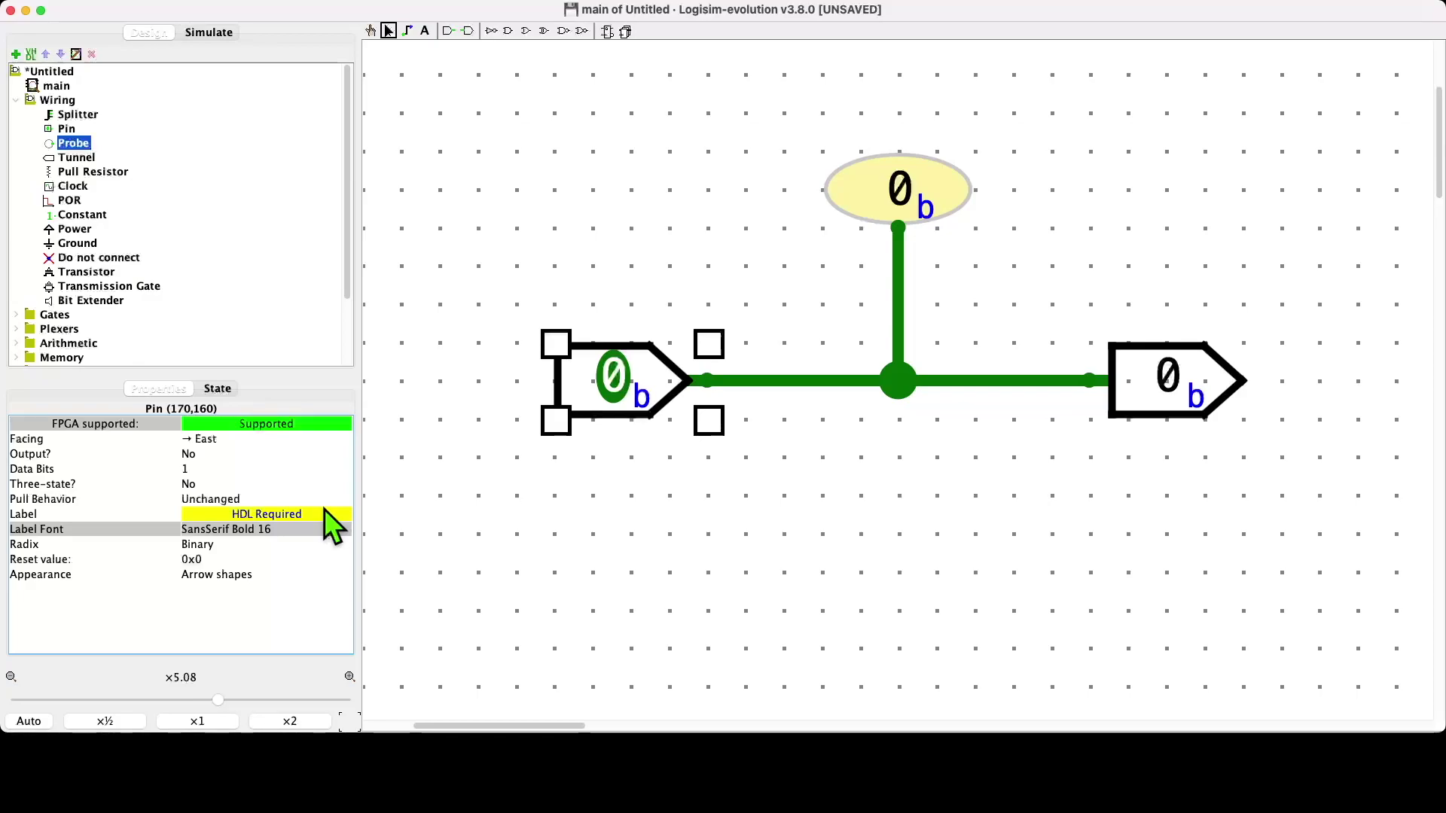
left_click(324, 510)
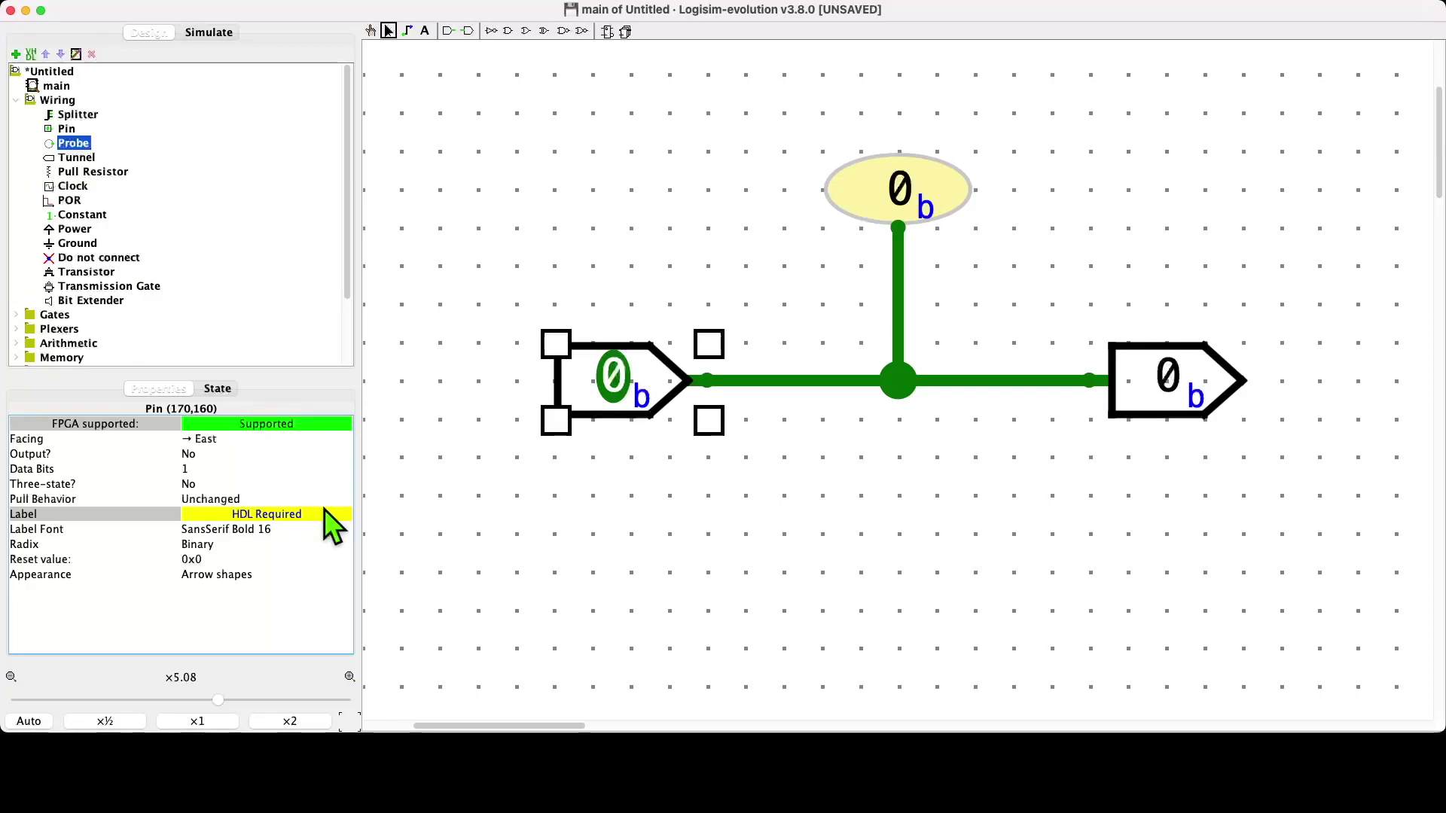
left_click(324, 510)
type("I")
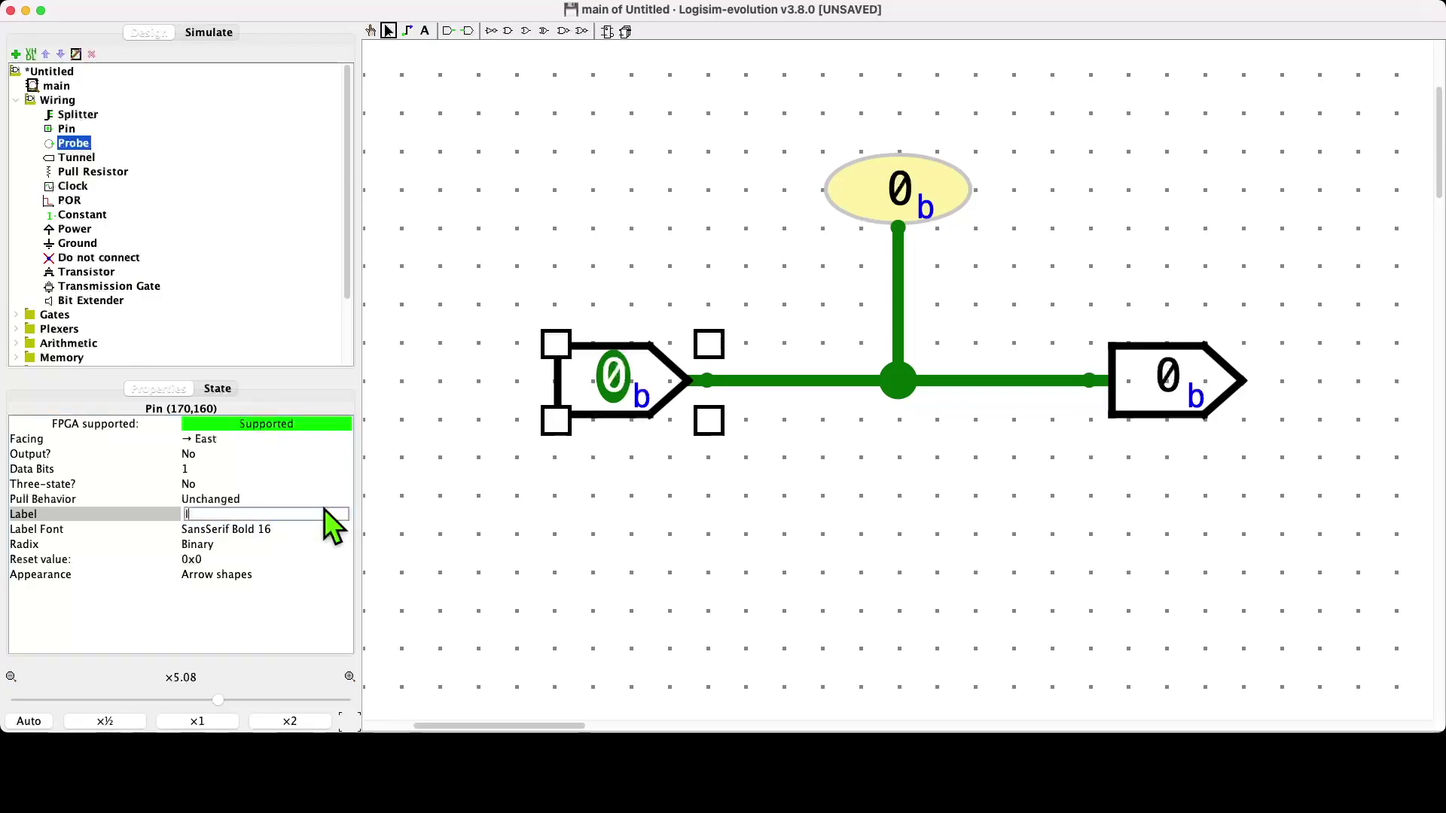
type("N0")
key("Return")
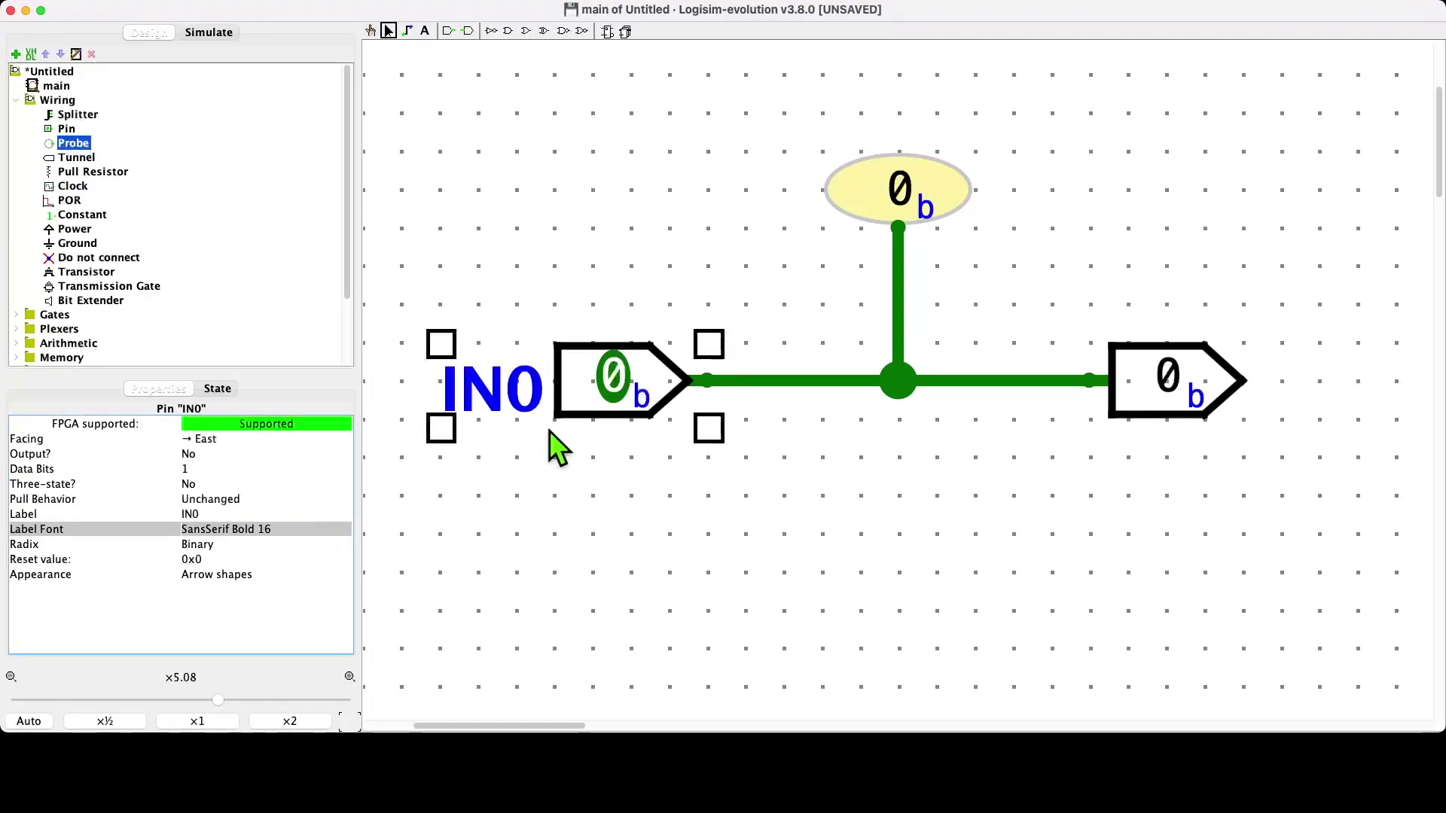
- Label the output pin OUT0
left_click(1196, 391)
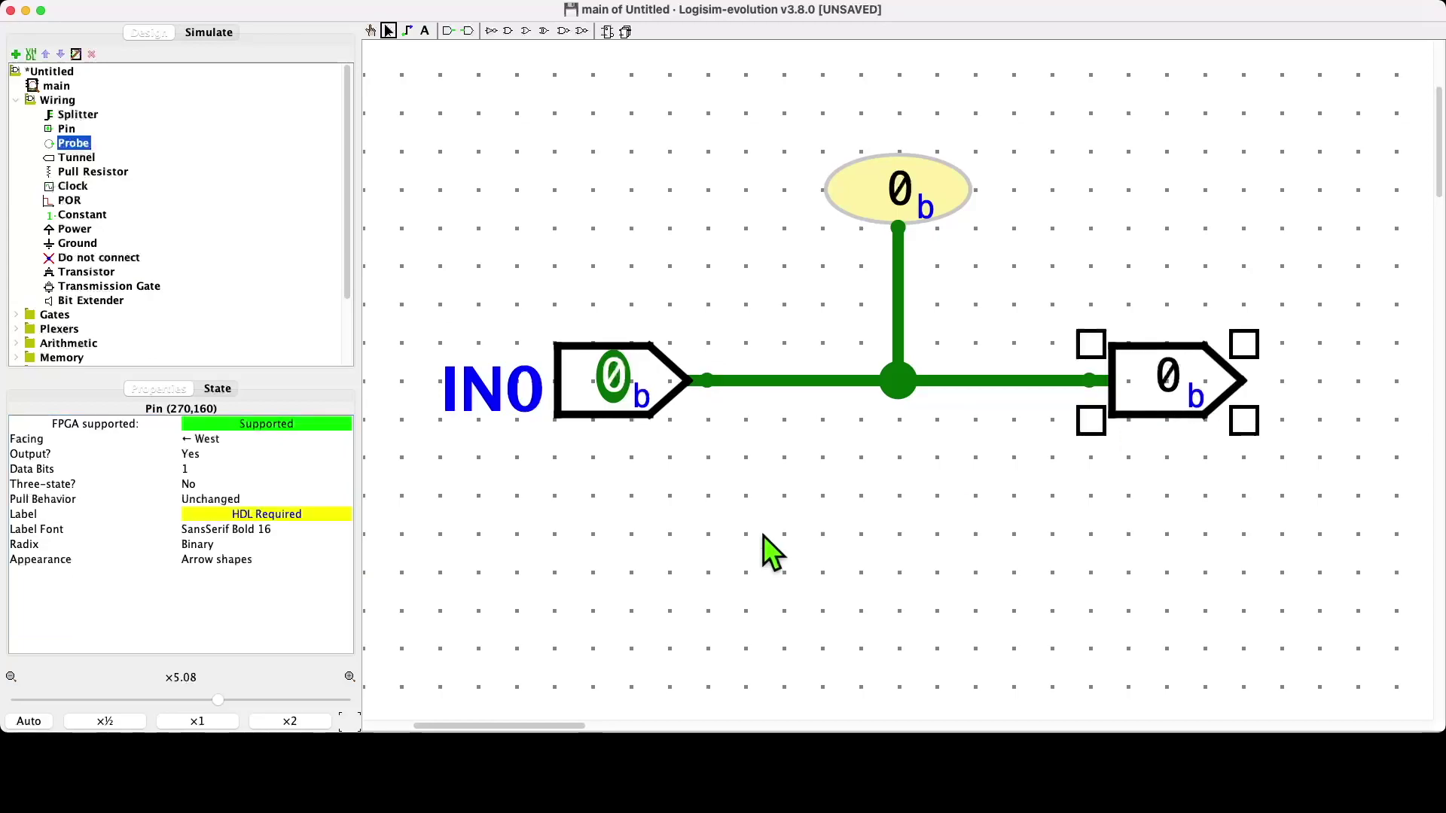
left_click(201, 515)
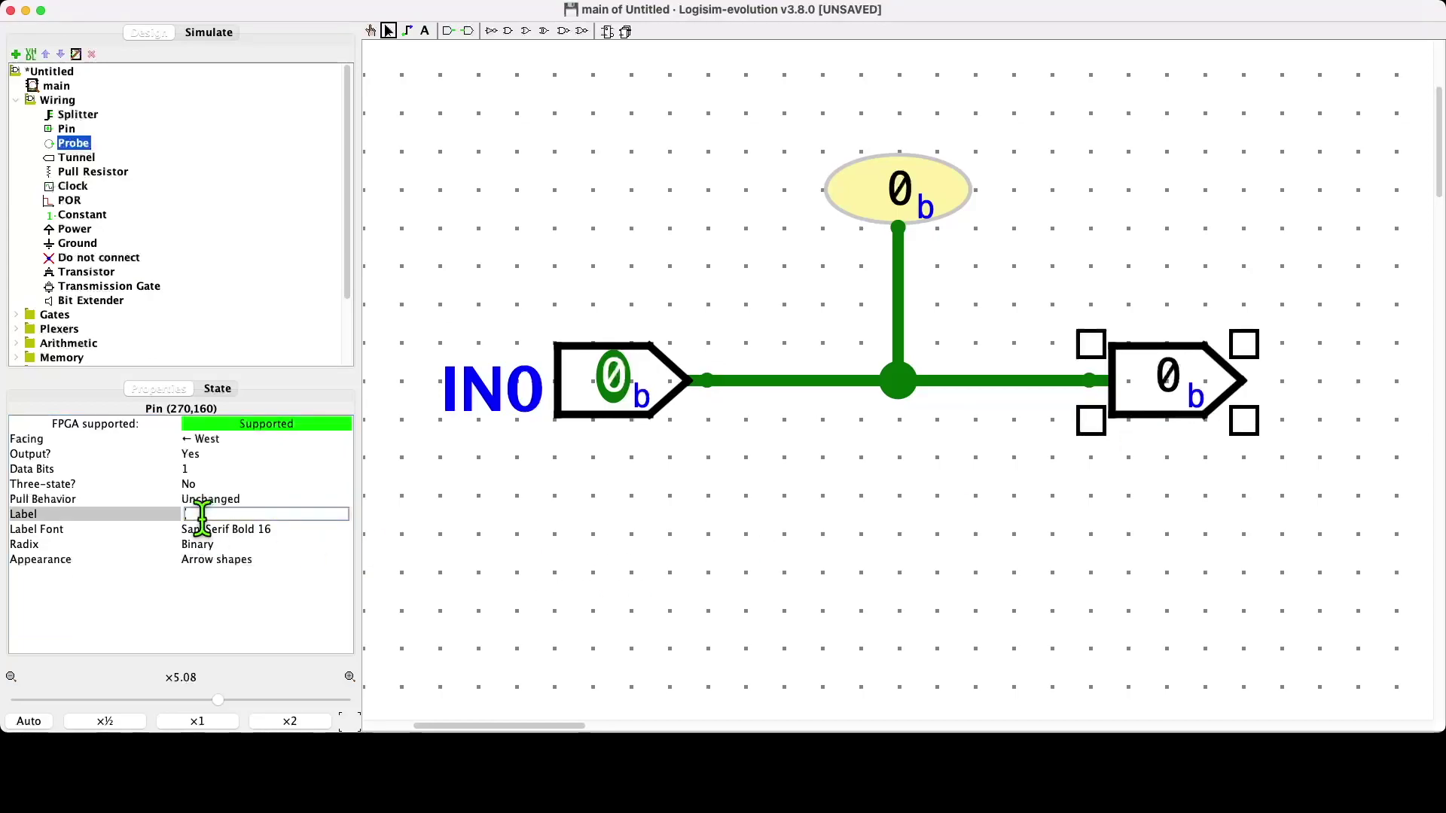
type("OUT0")
key("Return")
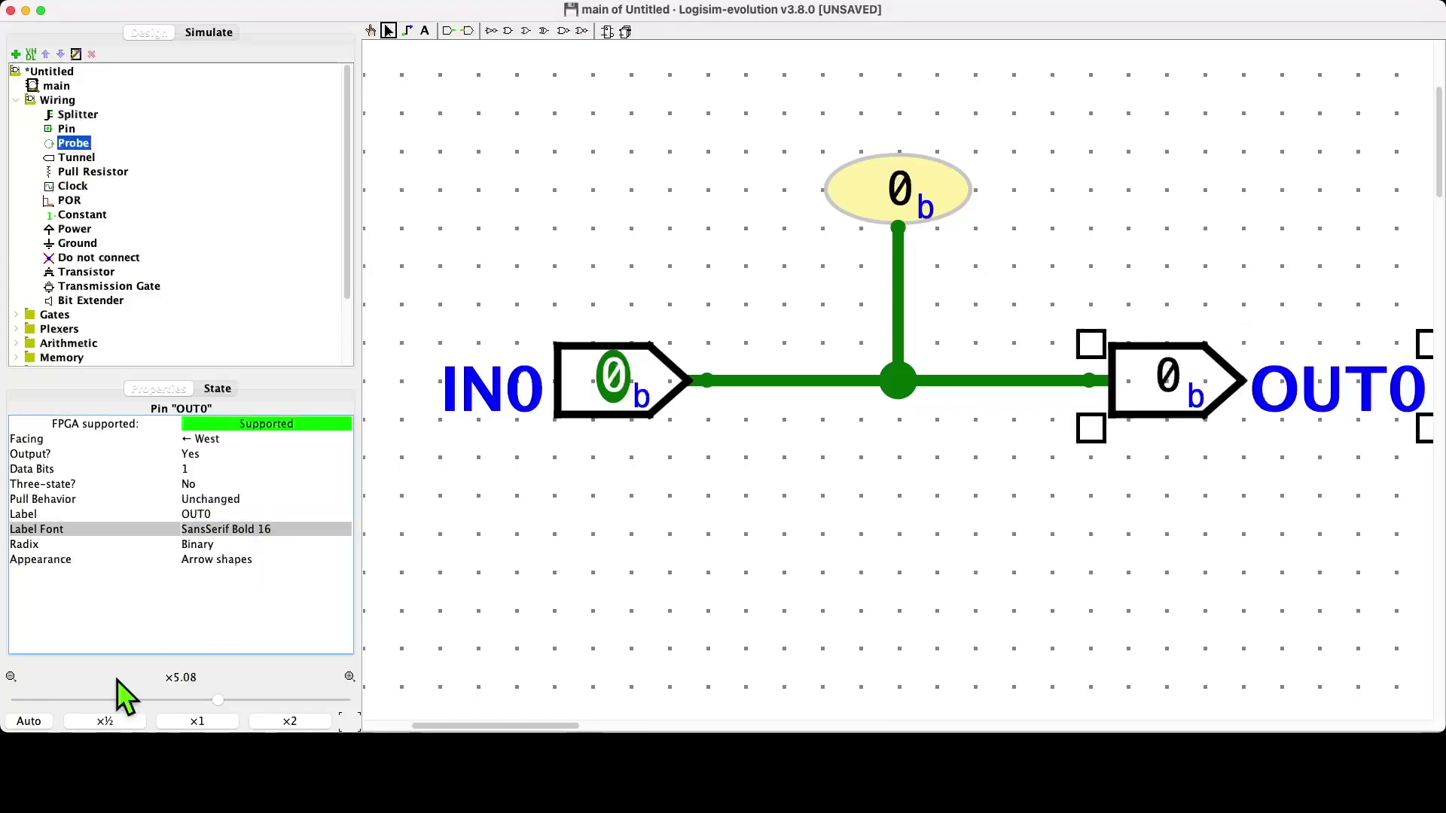
- Auto-zoom to the whole circuit and give the probe the label Probe0
left_click(29, 720)
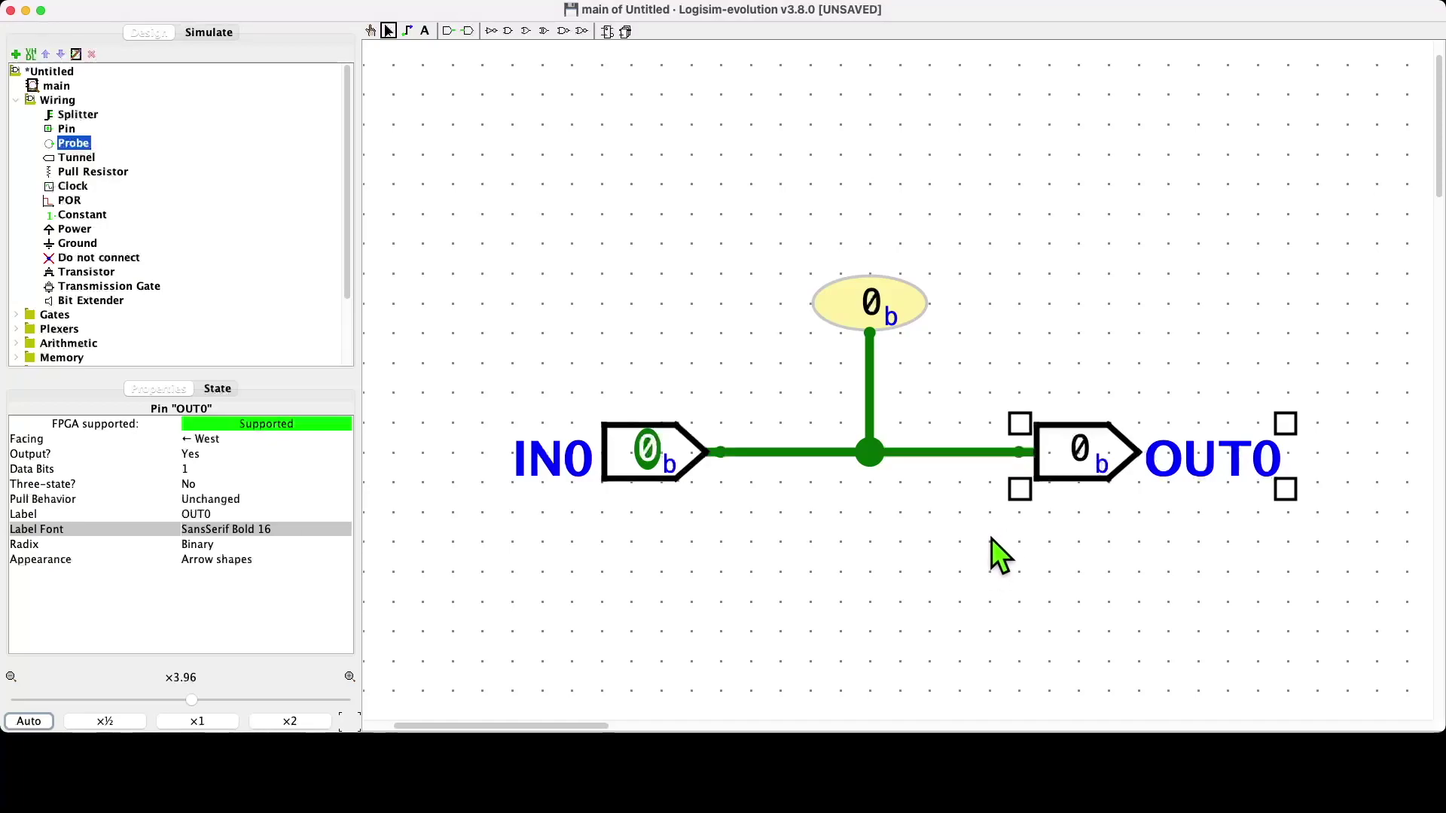
left_click(851, 299)
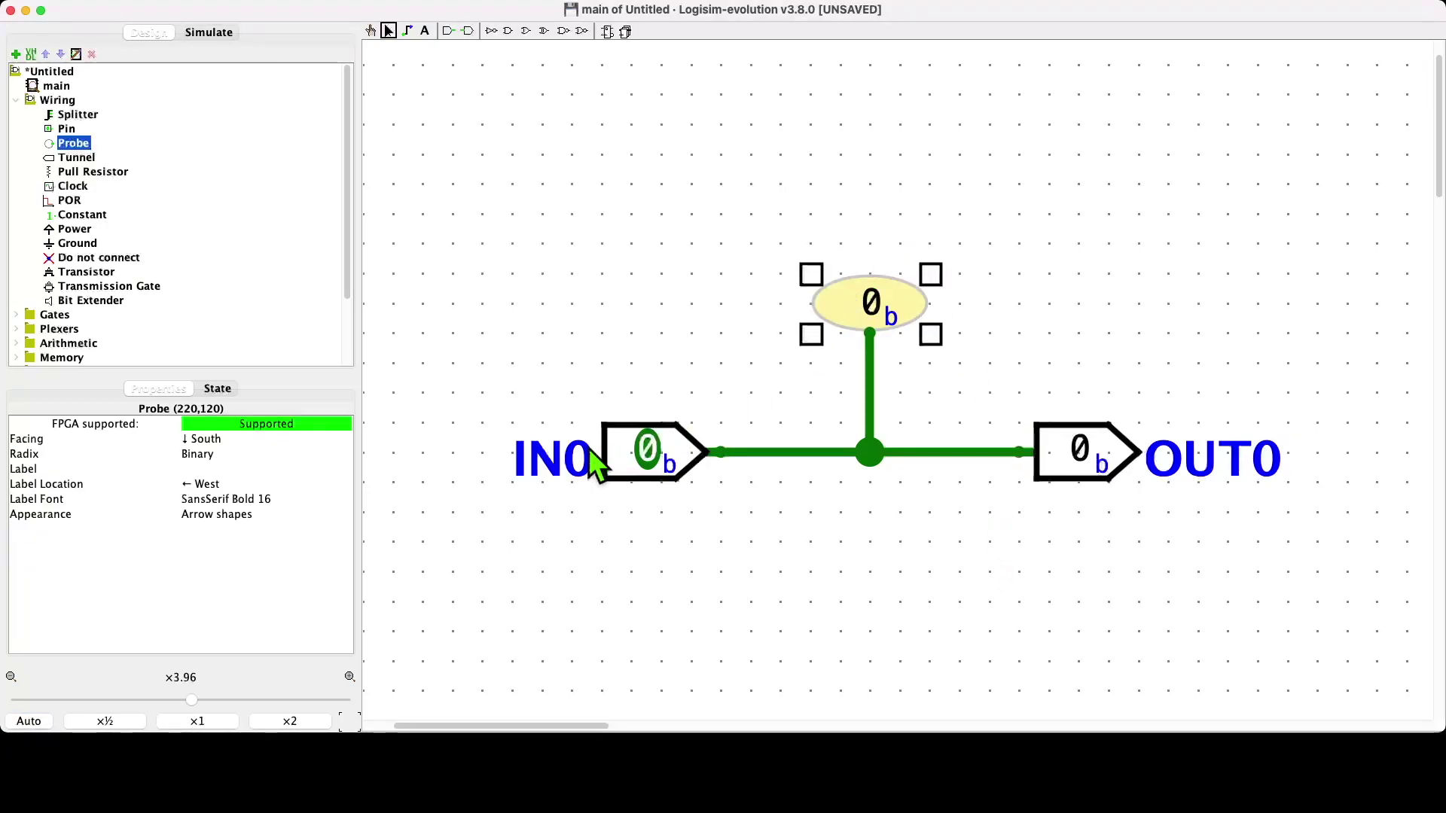
left_click(198, 468)
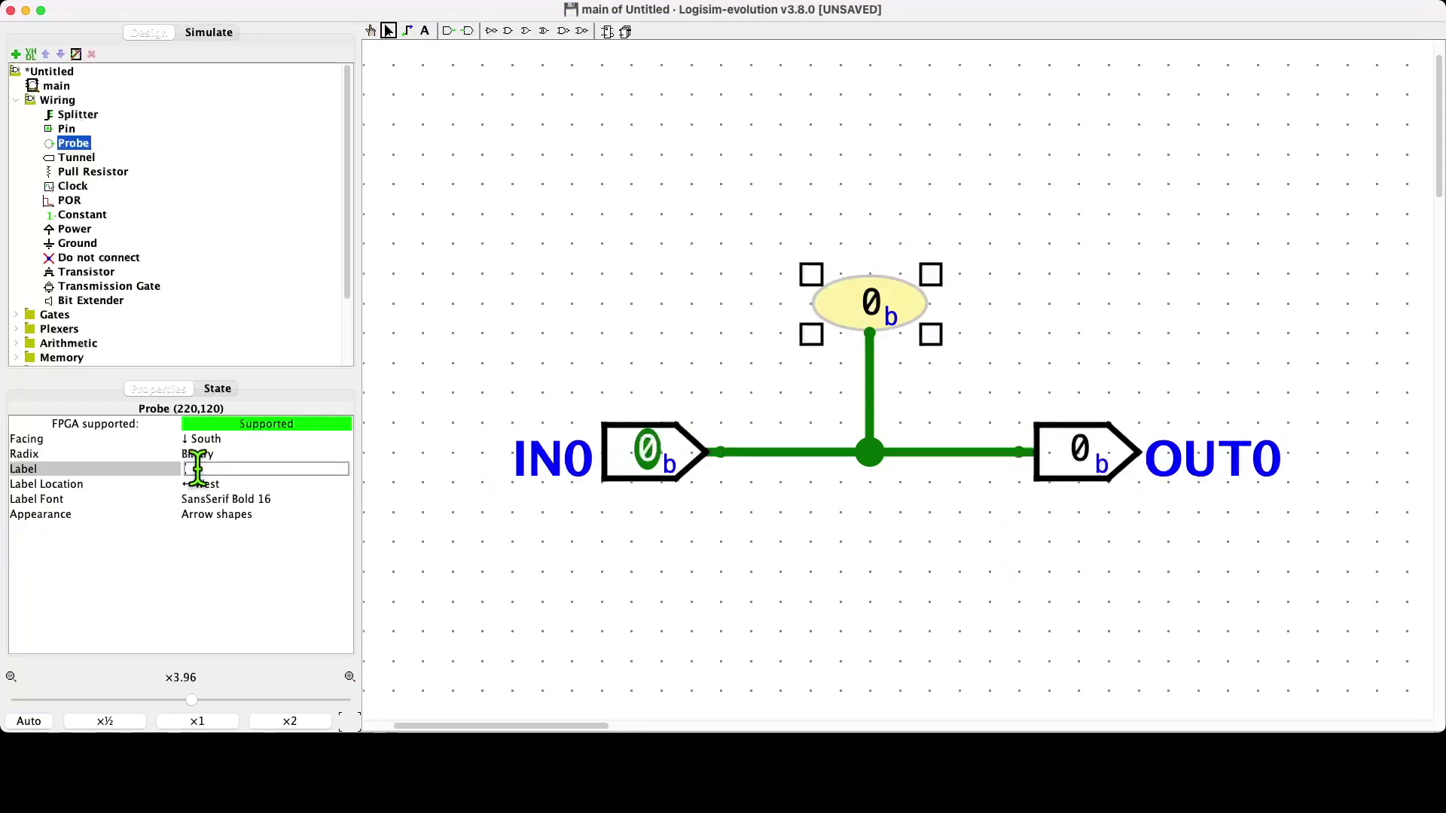
type("Probe0")
left_click(199, 482)
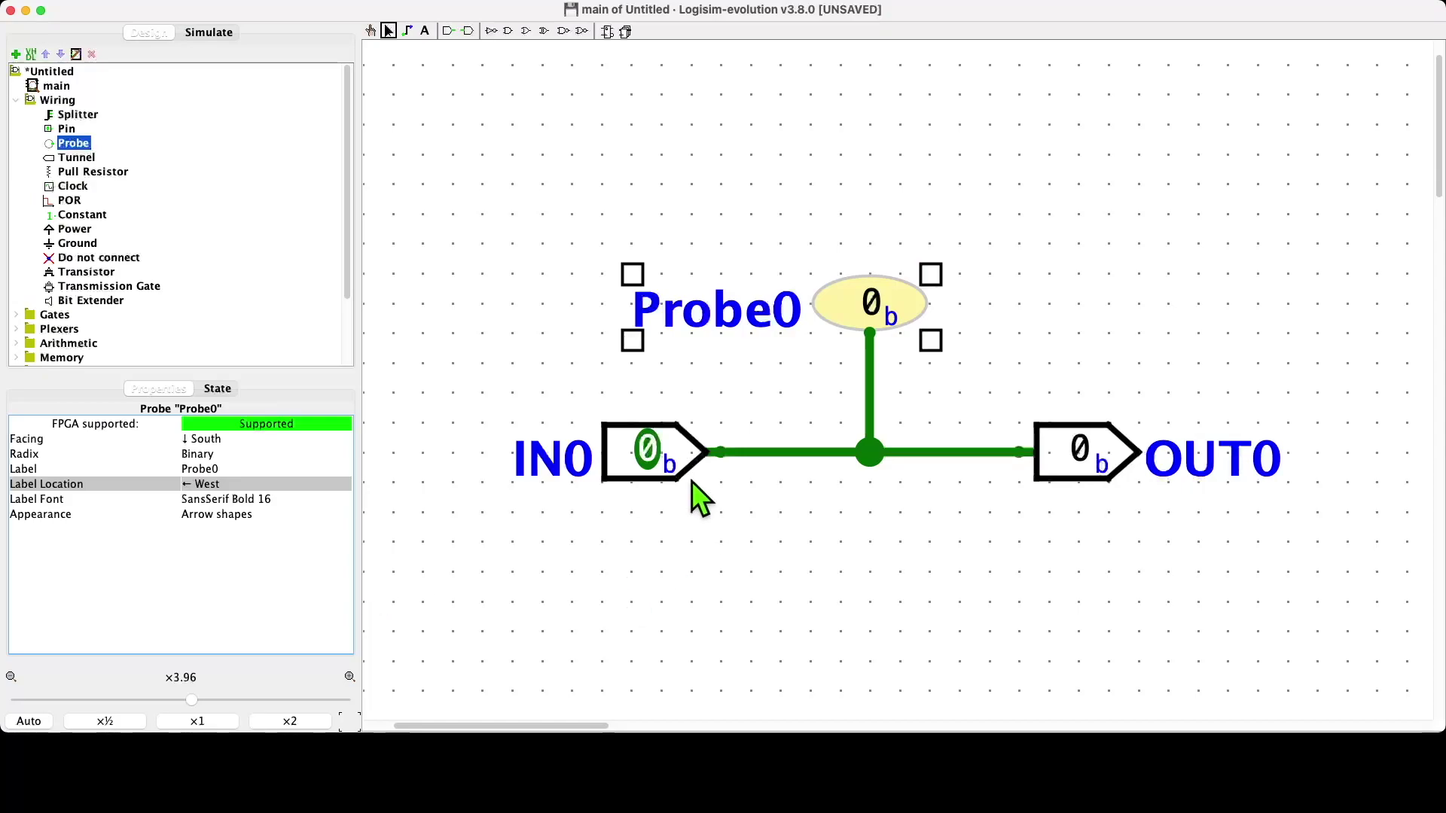
left_click(668, 570)
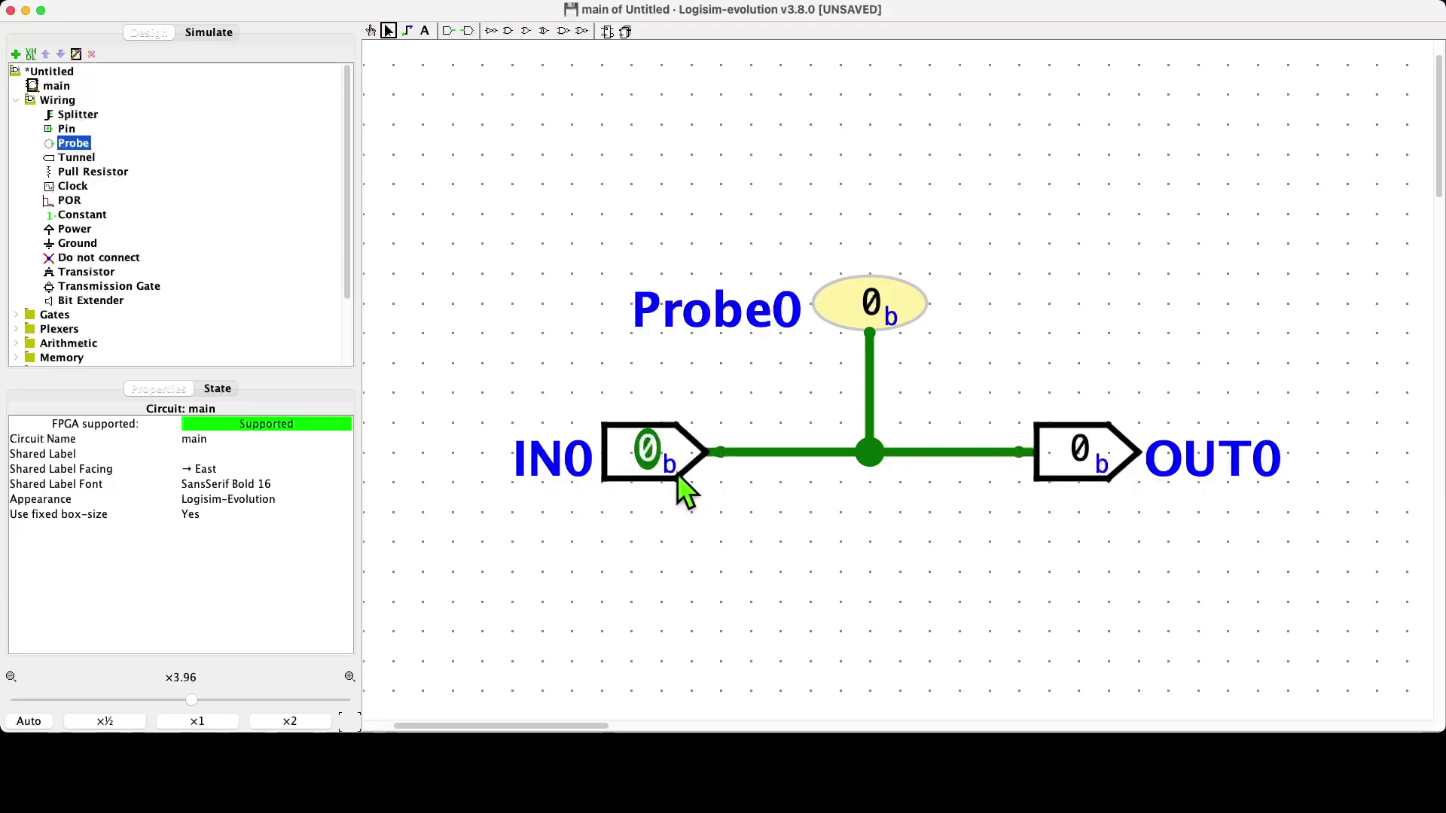
- Change IN0's Data Bits to 4, leaving the wire flagged 'Incompatible widths'
left_click(656, 463)
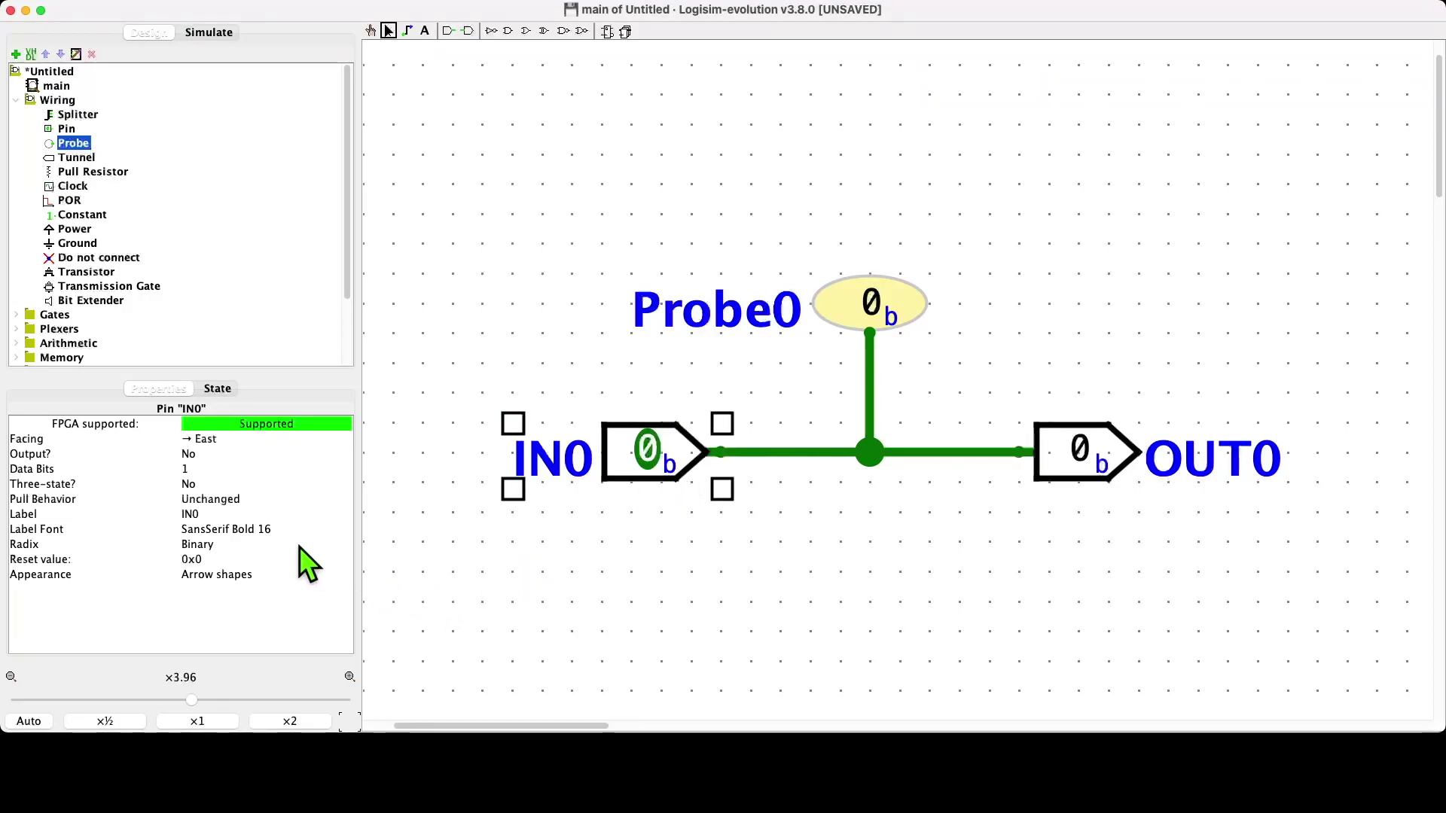
left_click(210, 470)
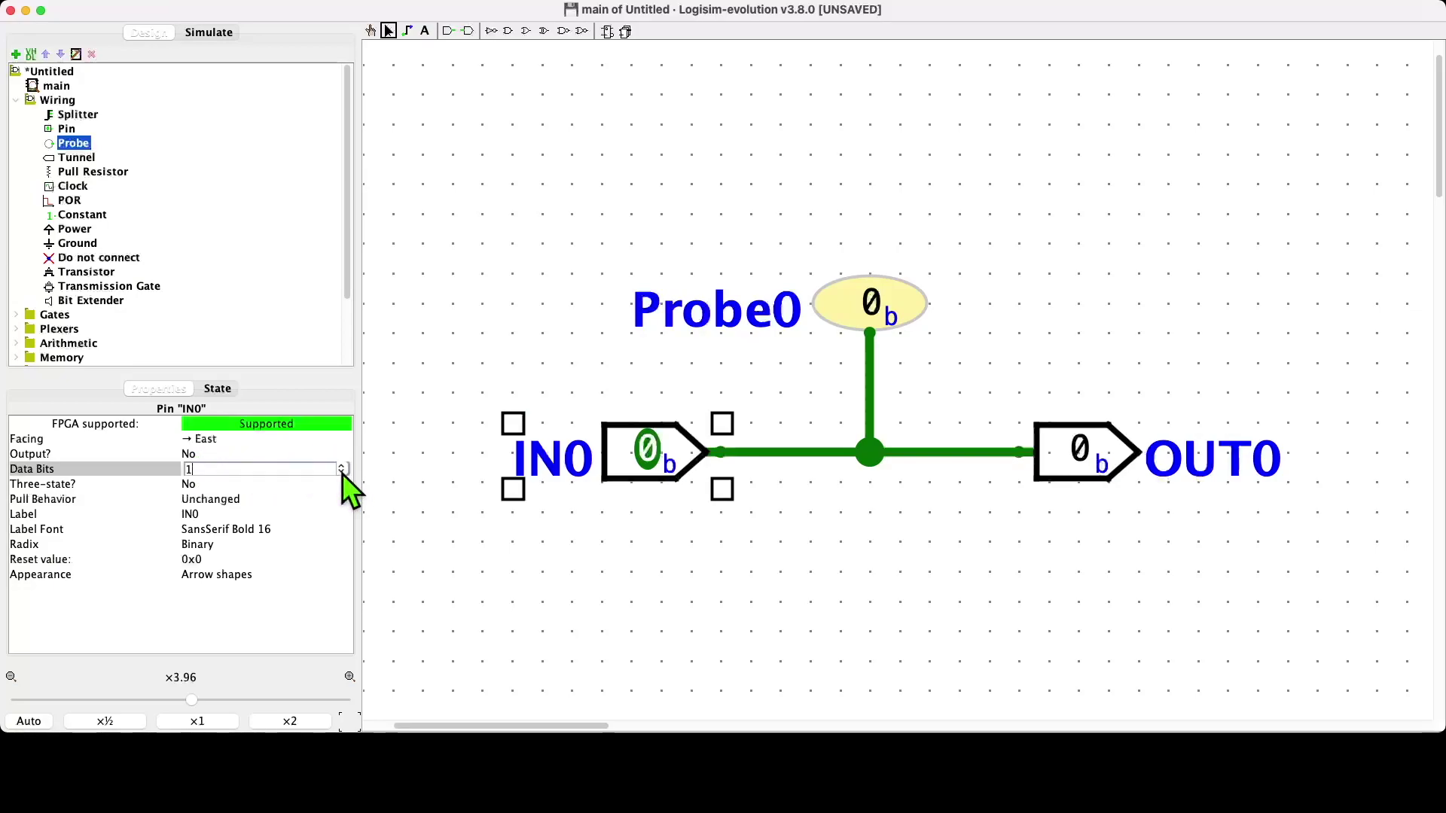
key("BackSpace")
type("4")
key("Return")
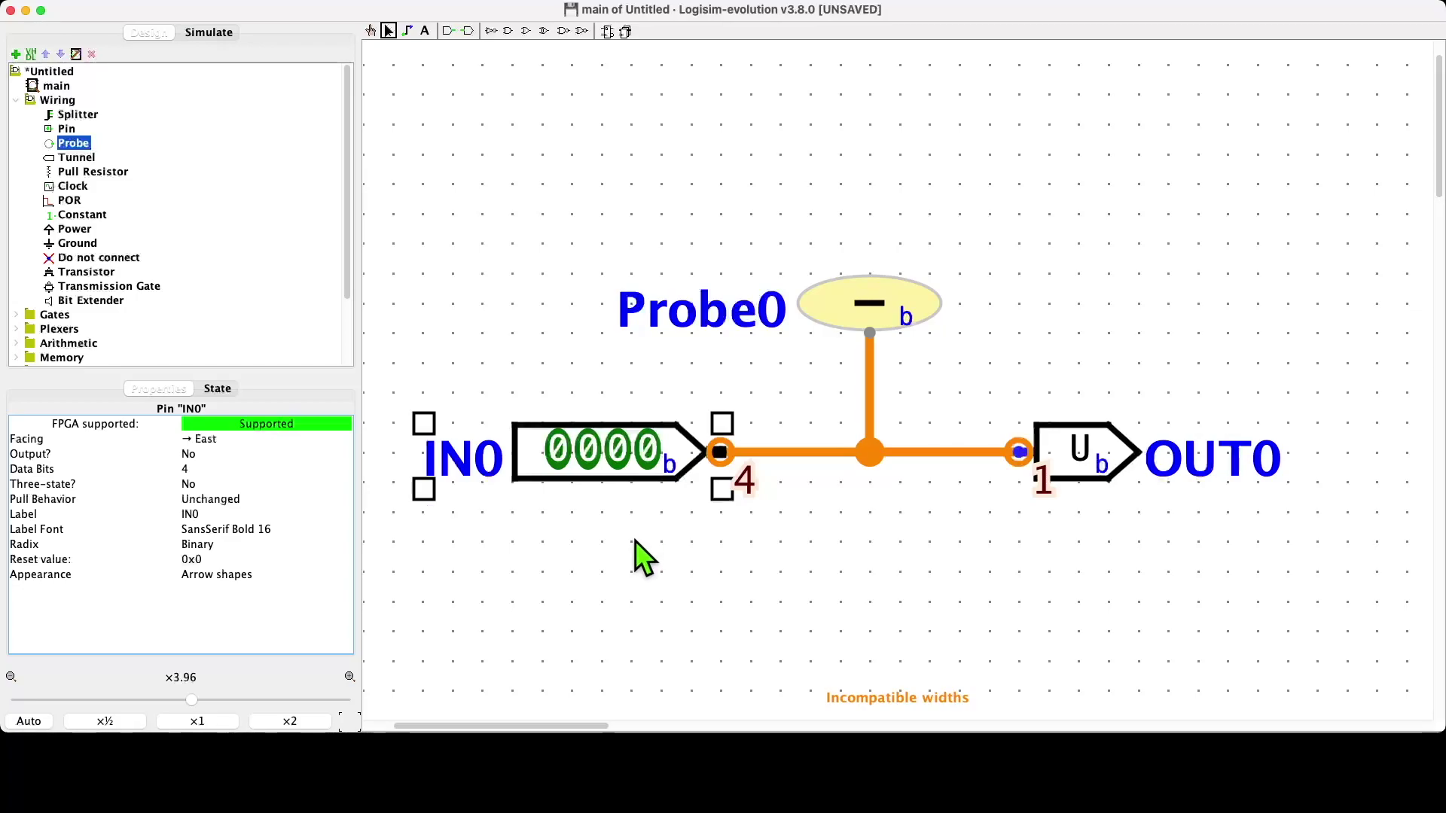
left_click(591, 555)
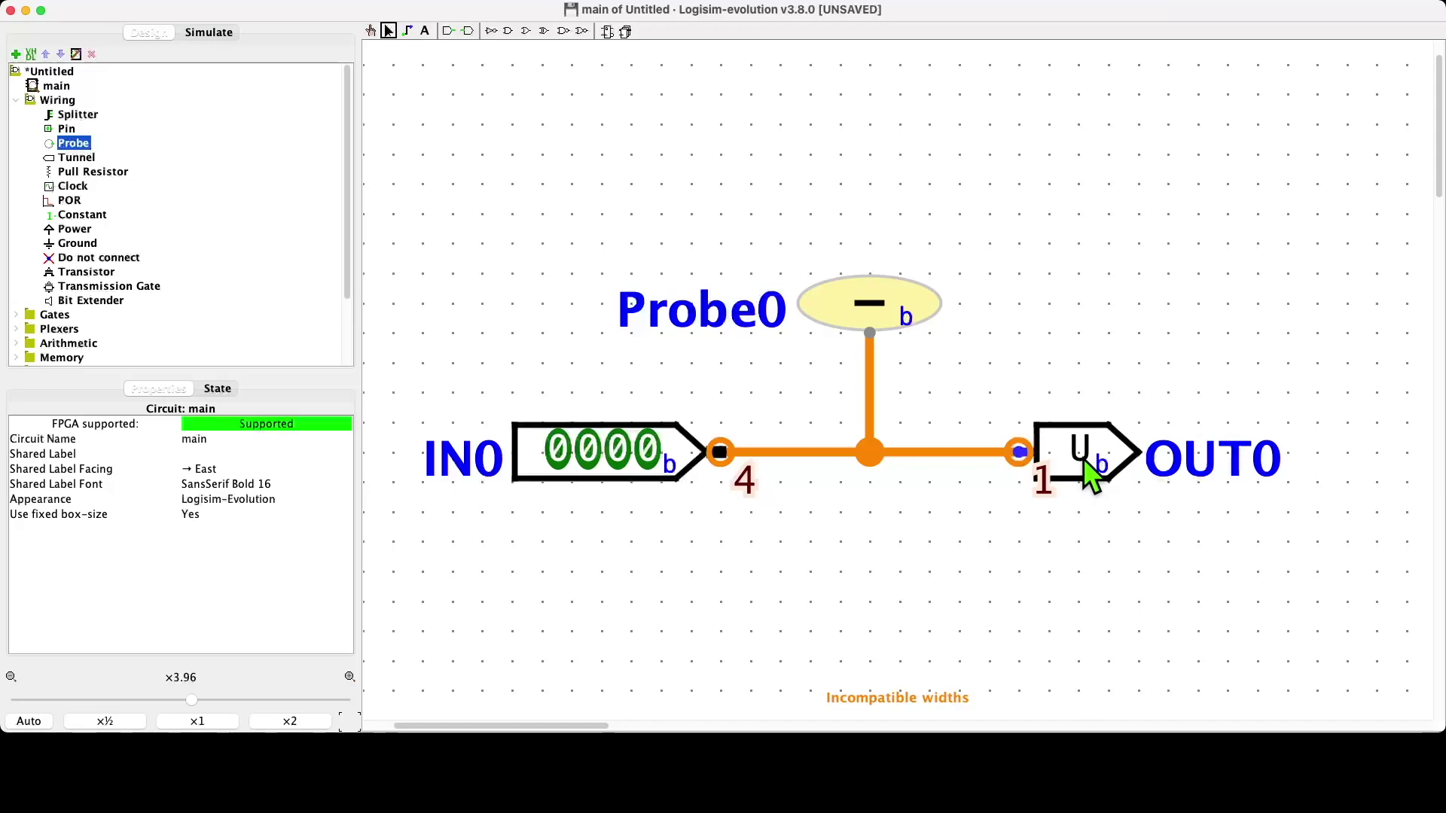
- Set OUT0's Data Bits to 4 so every wire reads 0000 without errors
left_click(915, 449)
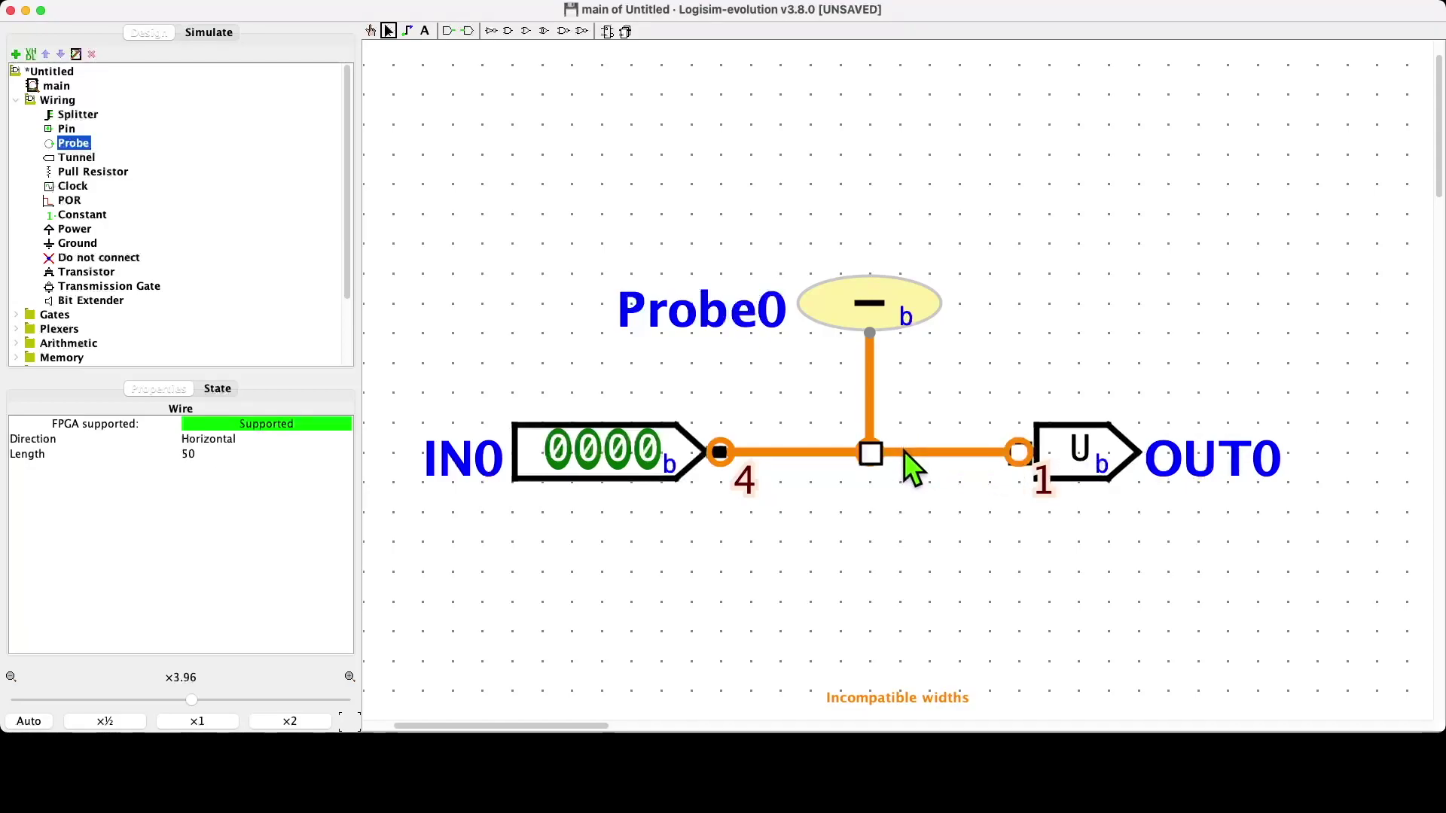
left_click(1065, 455)
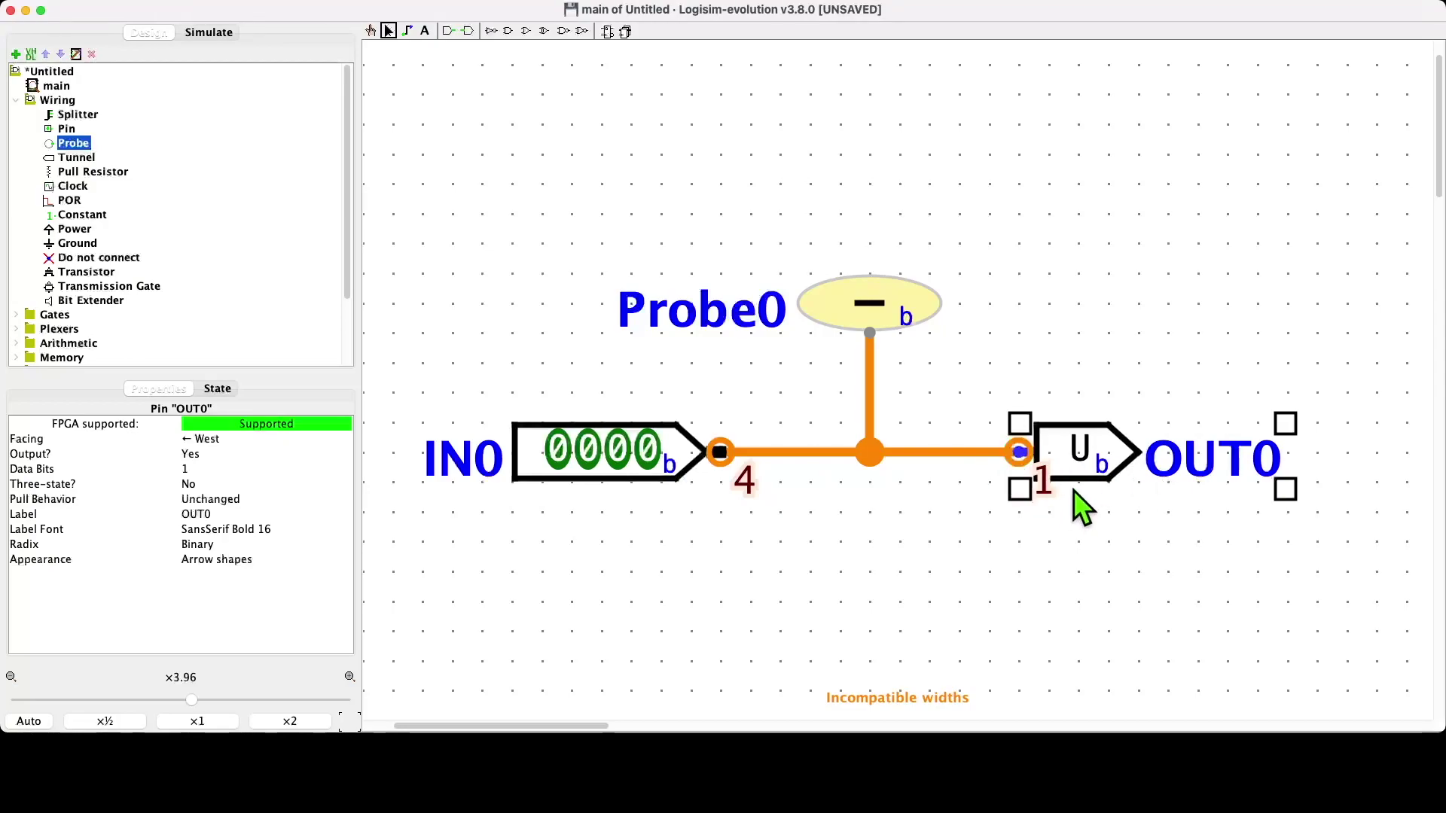
left_click(185, 468)
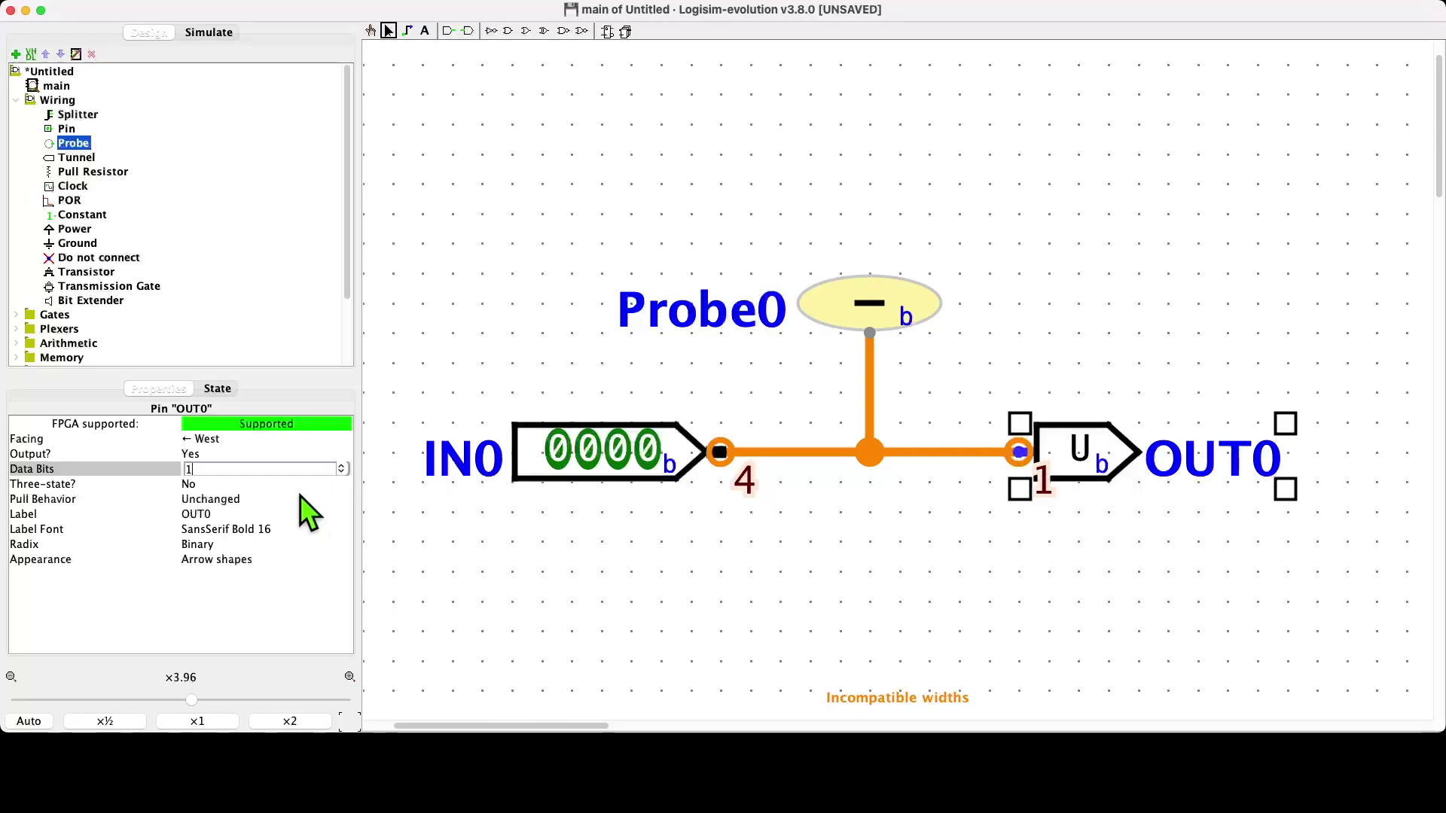
key("BackSpace")
type("4")
key("Return")
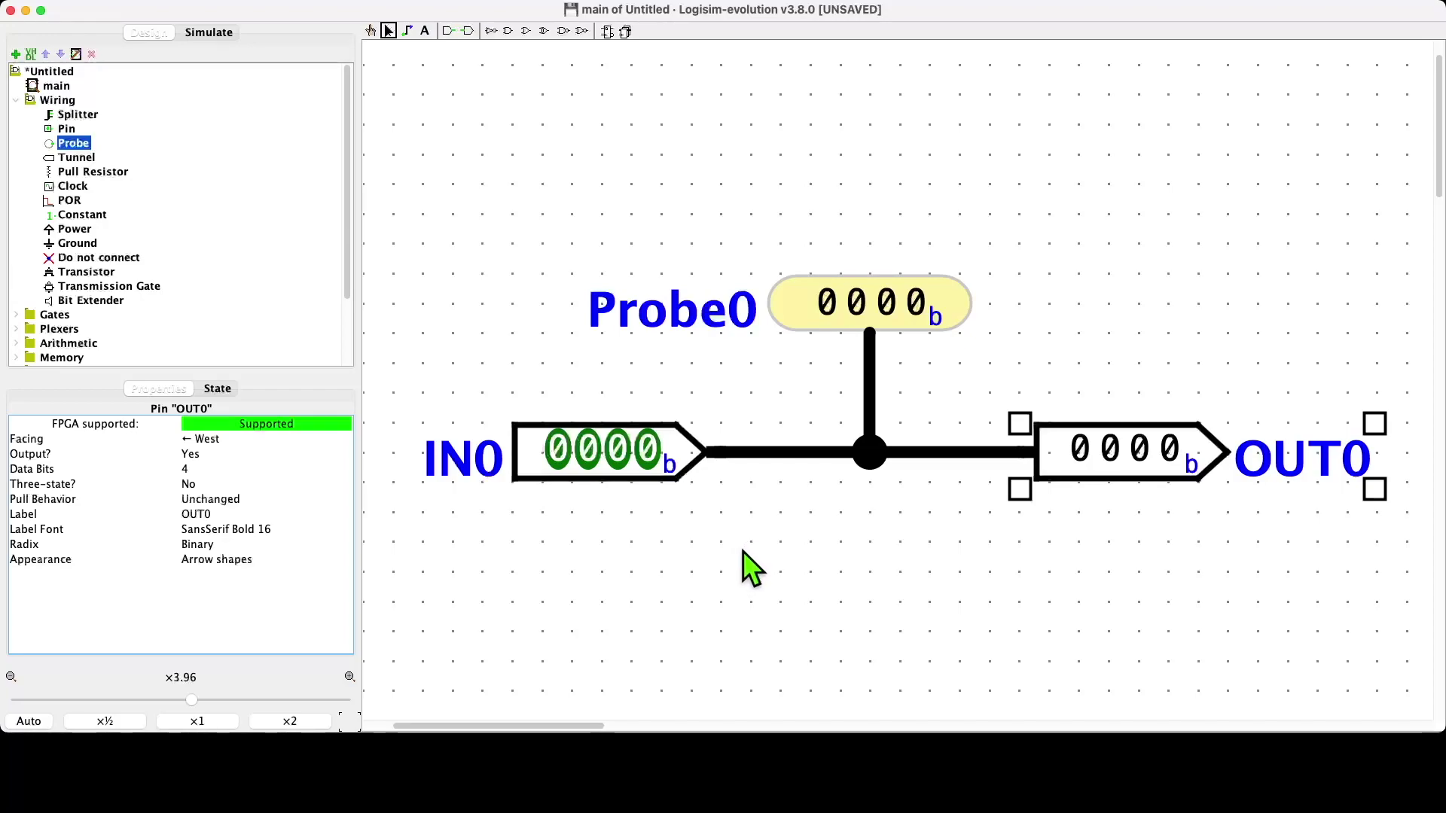
left_click_drag(760, 549, 914, 566)
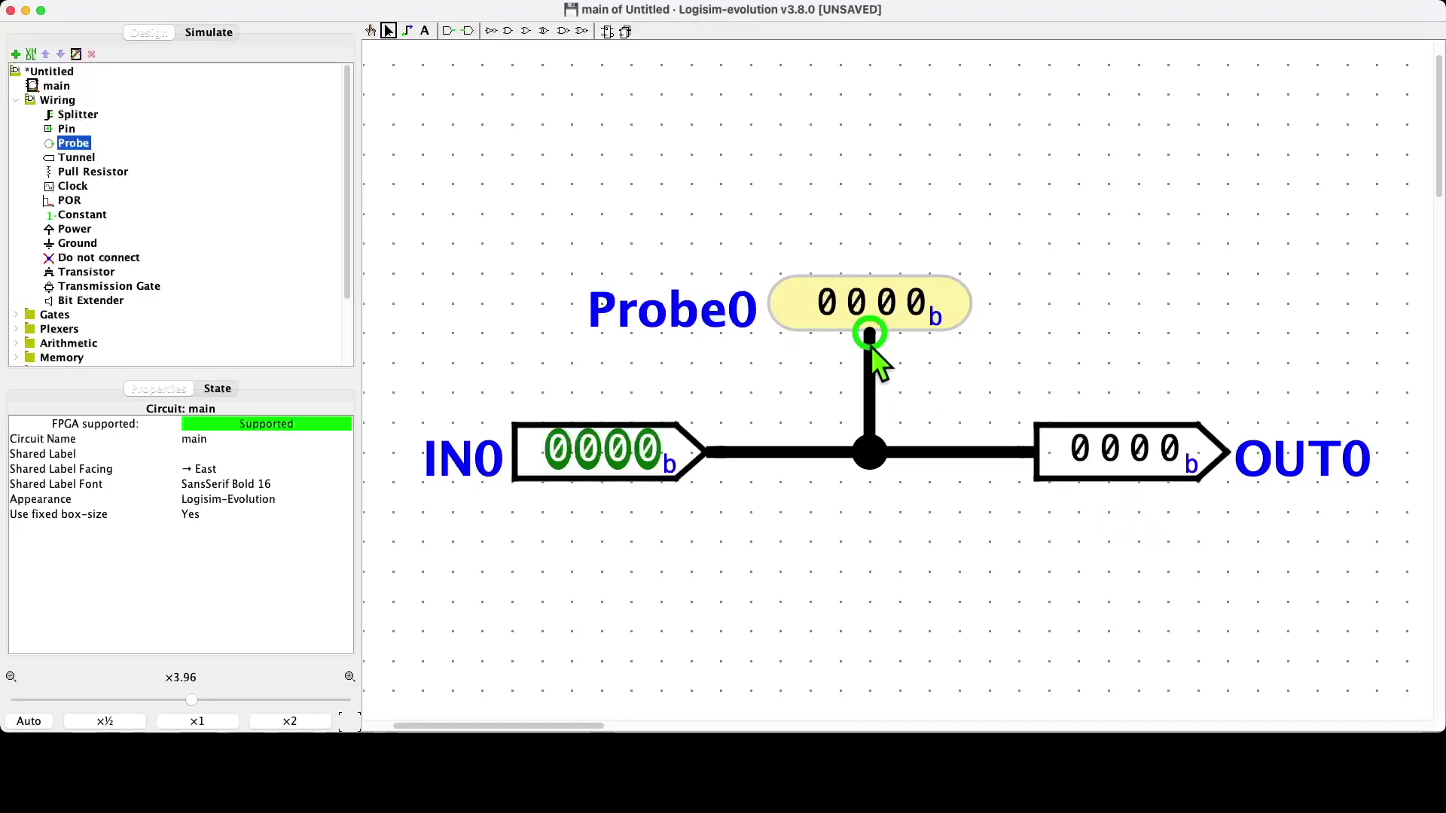
left_click(829, 451)
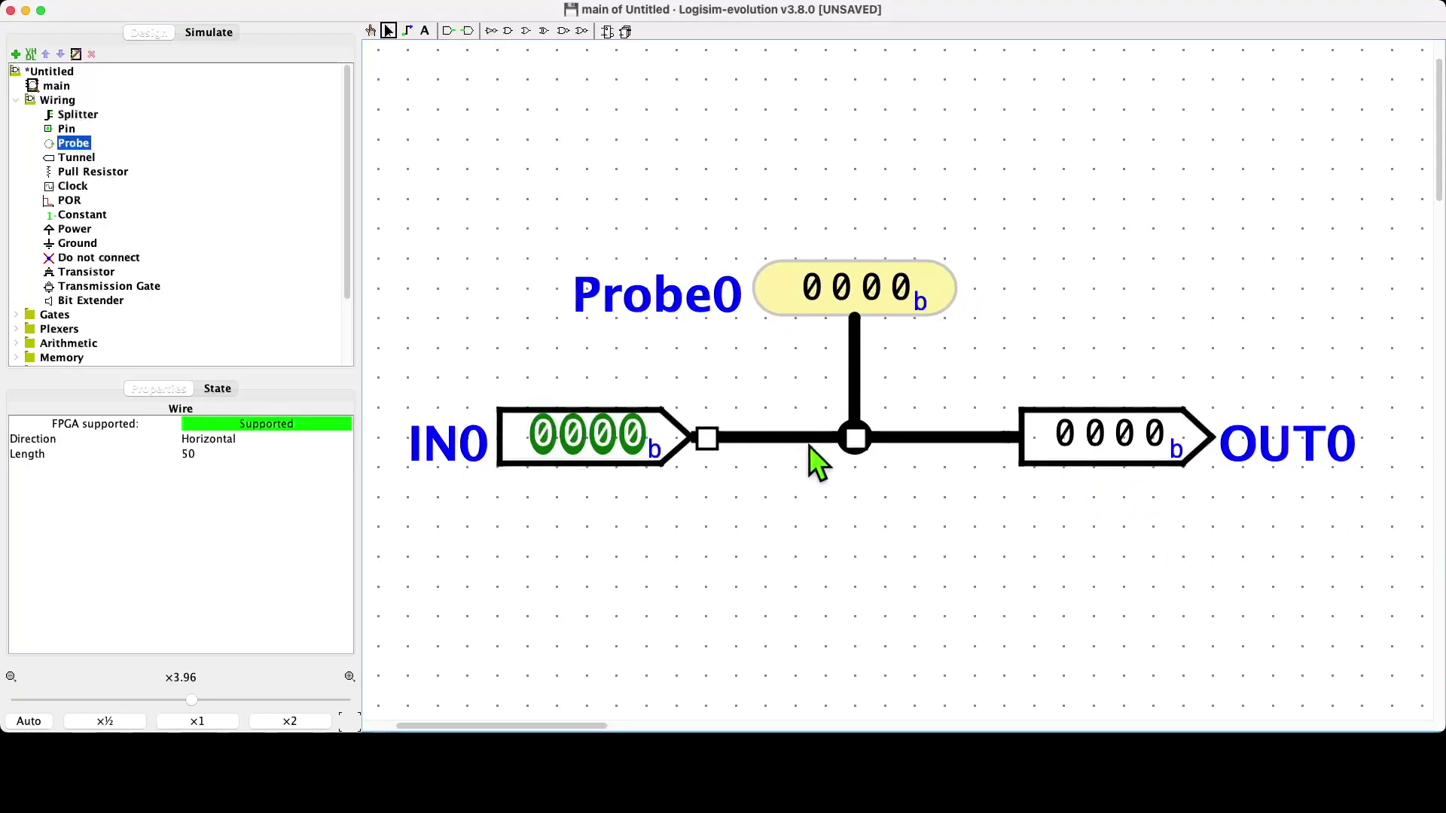
- Poke IN0's third and fourth bits to set it to 0011
left_click(795, 475)
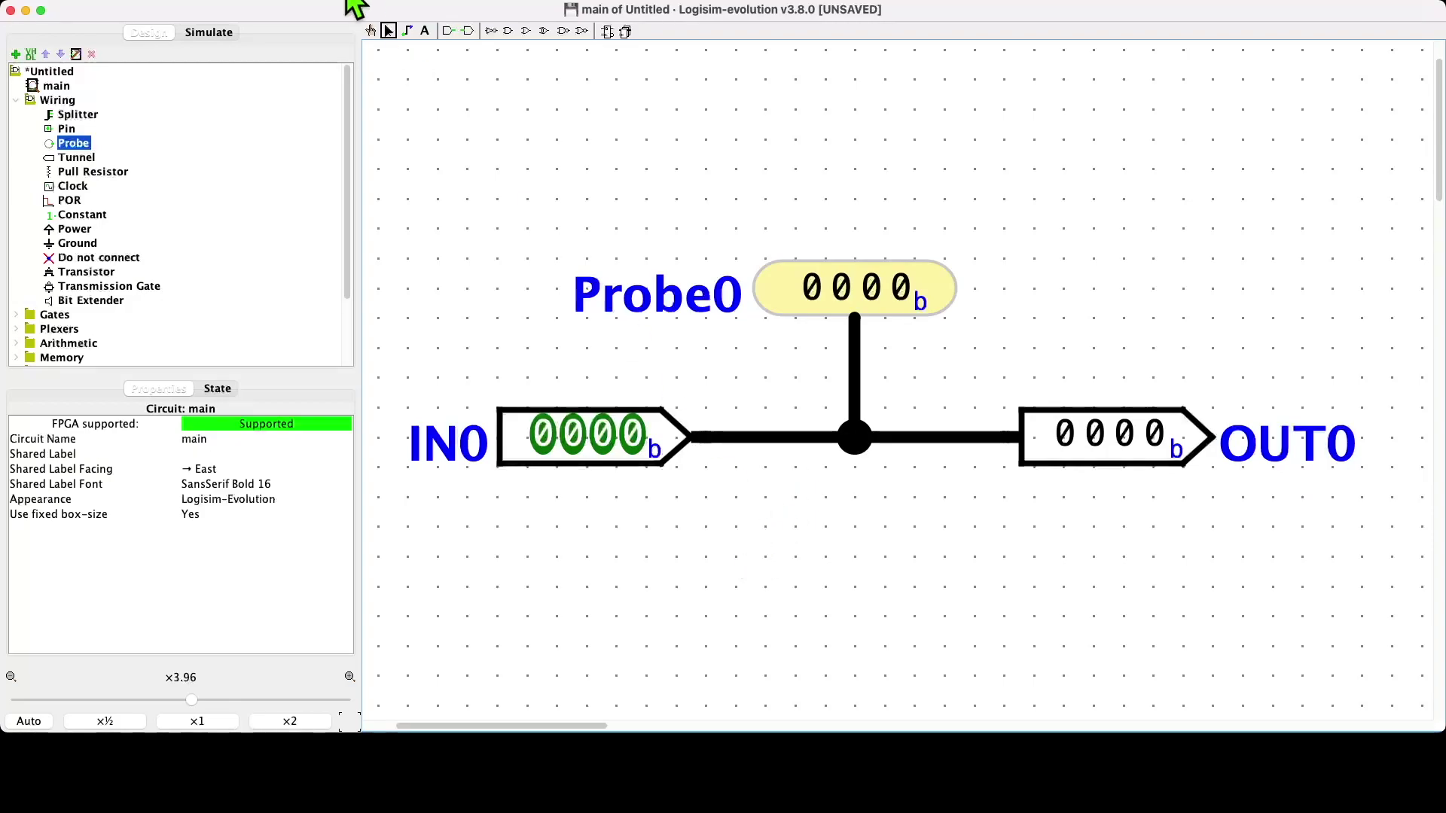
left_click(370, 30)
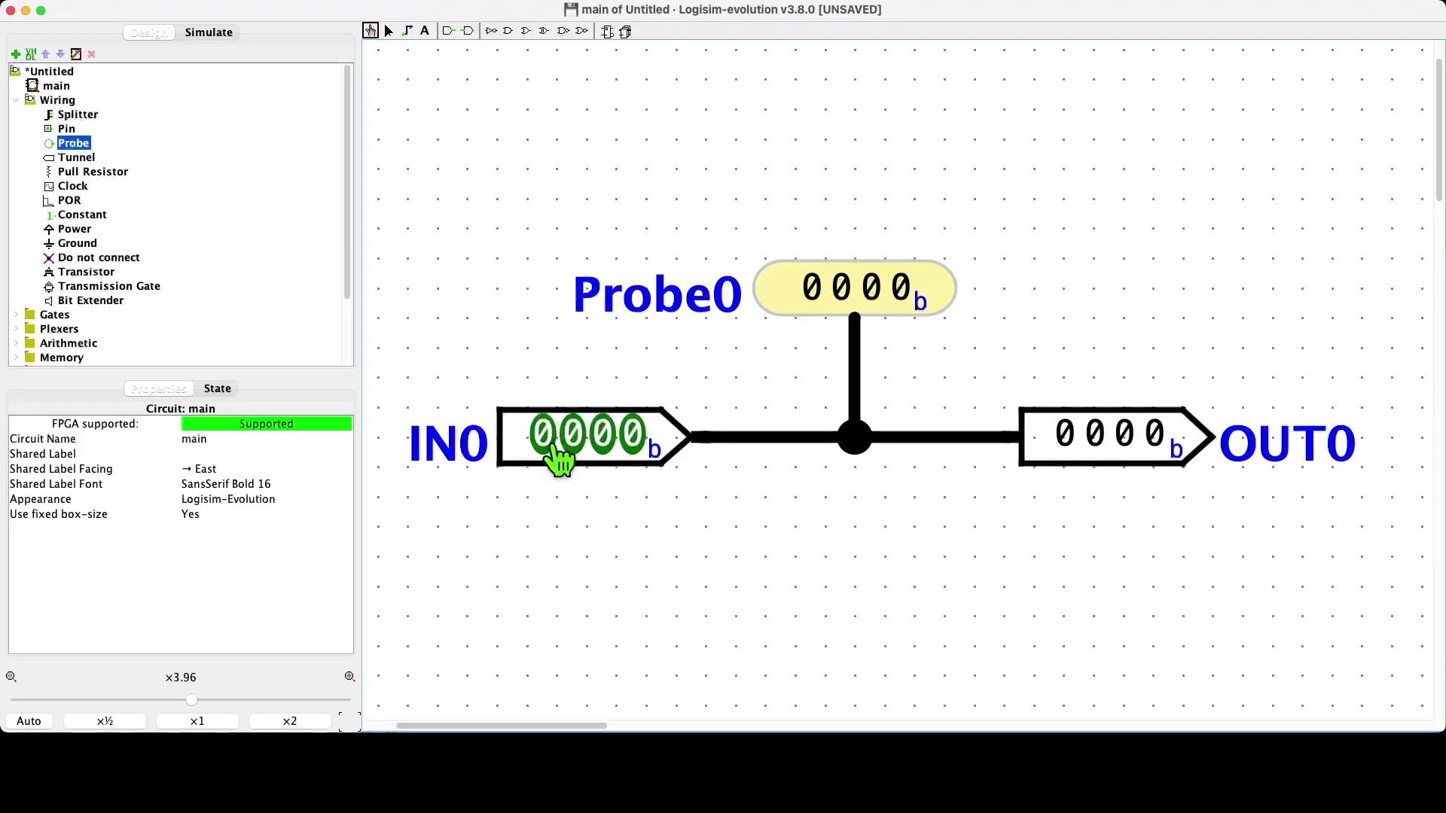
left_click(611, 457)
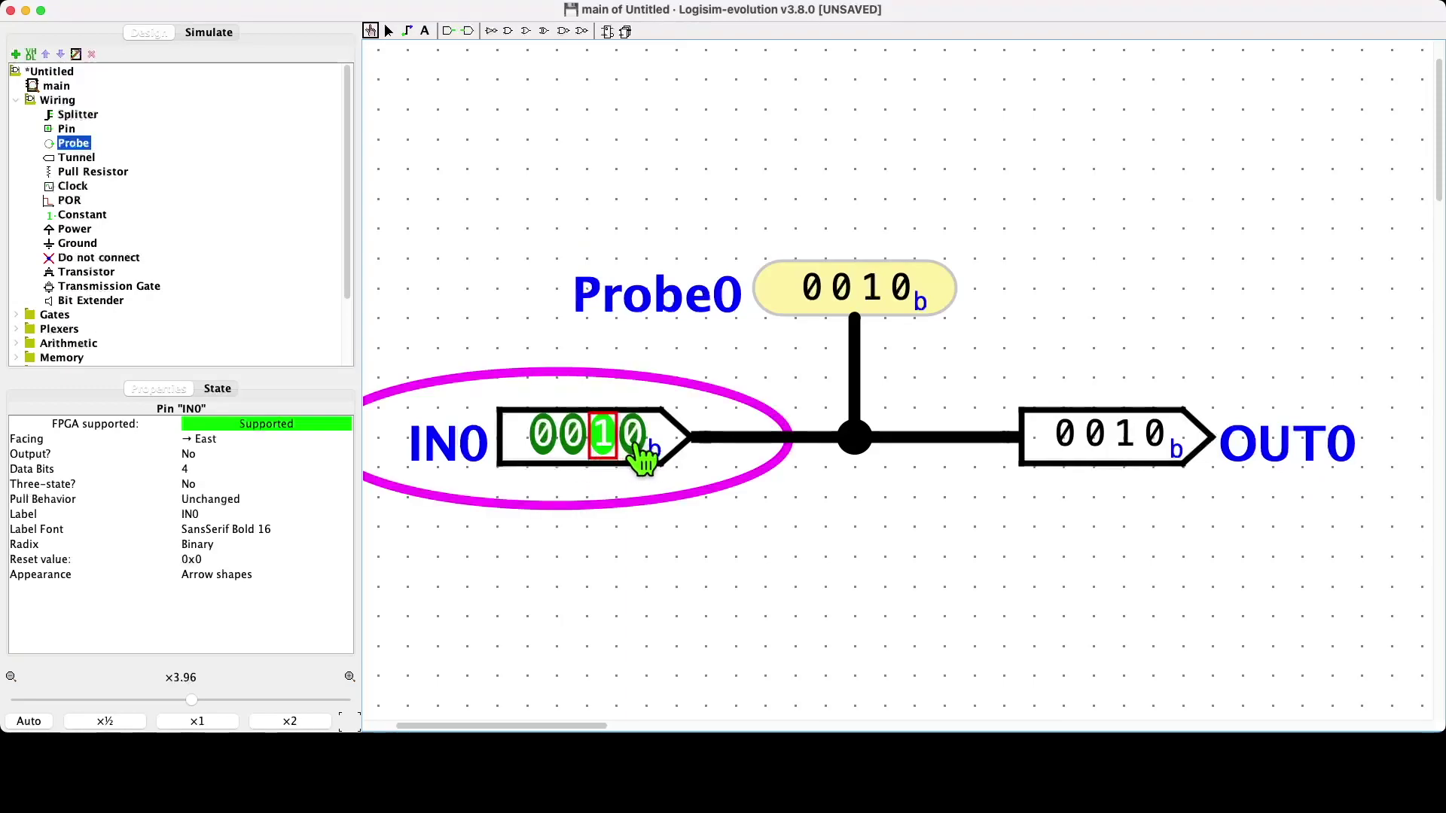
left_click(639, 456)
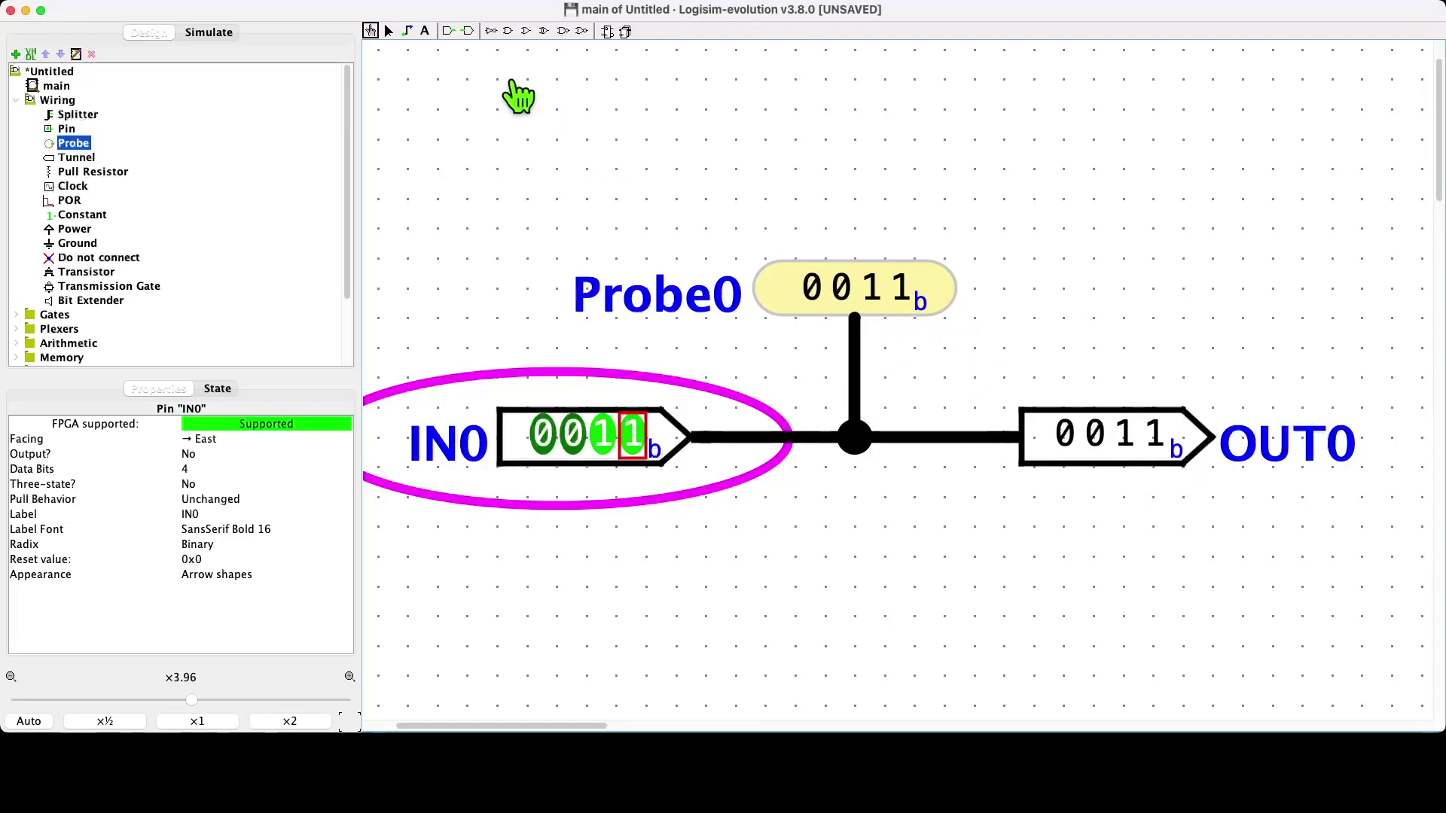
left_click(386, 30)
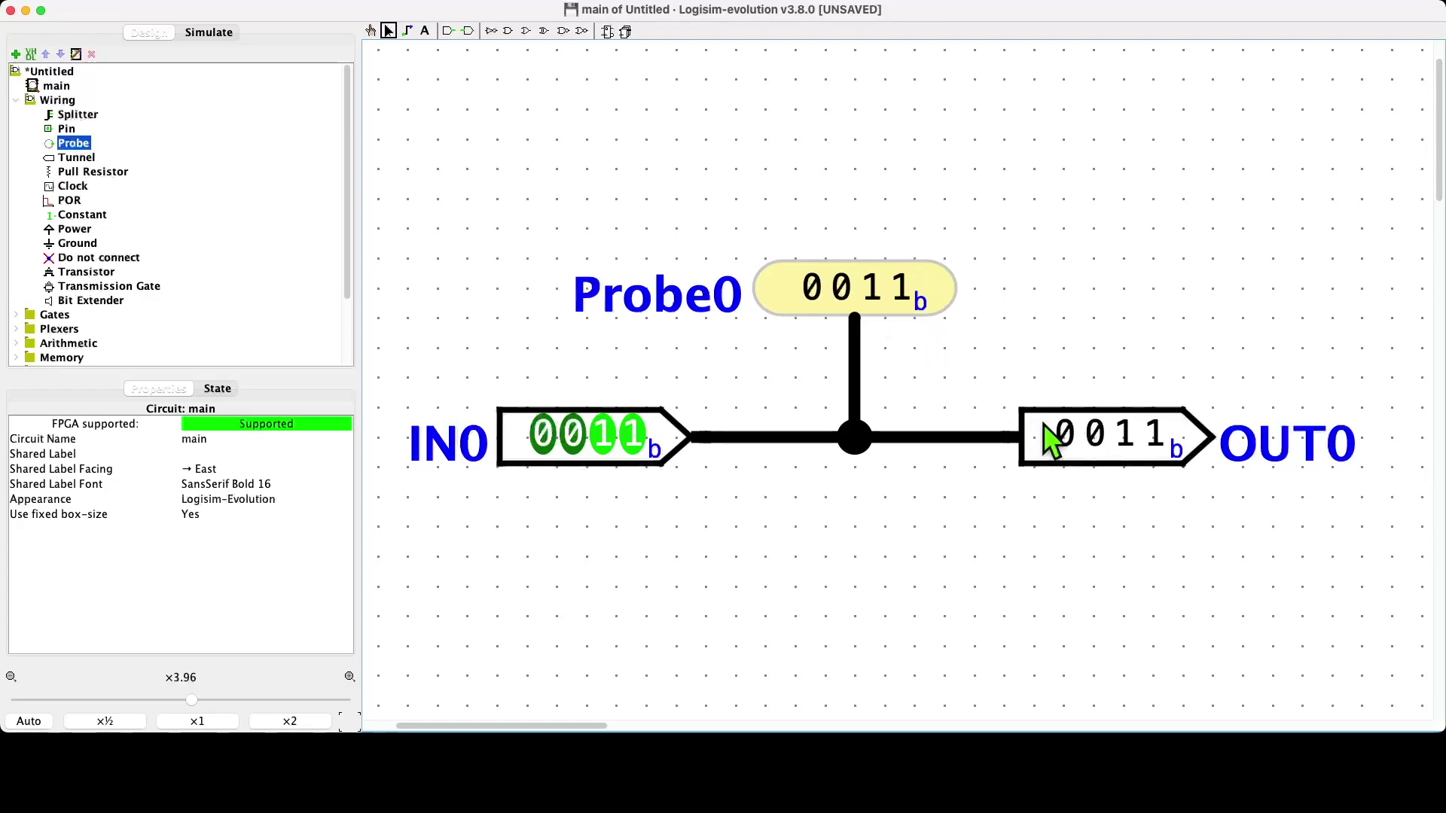
left_click(861, 292)
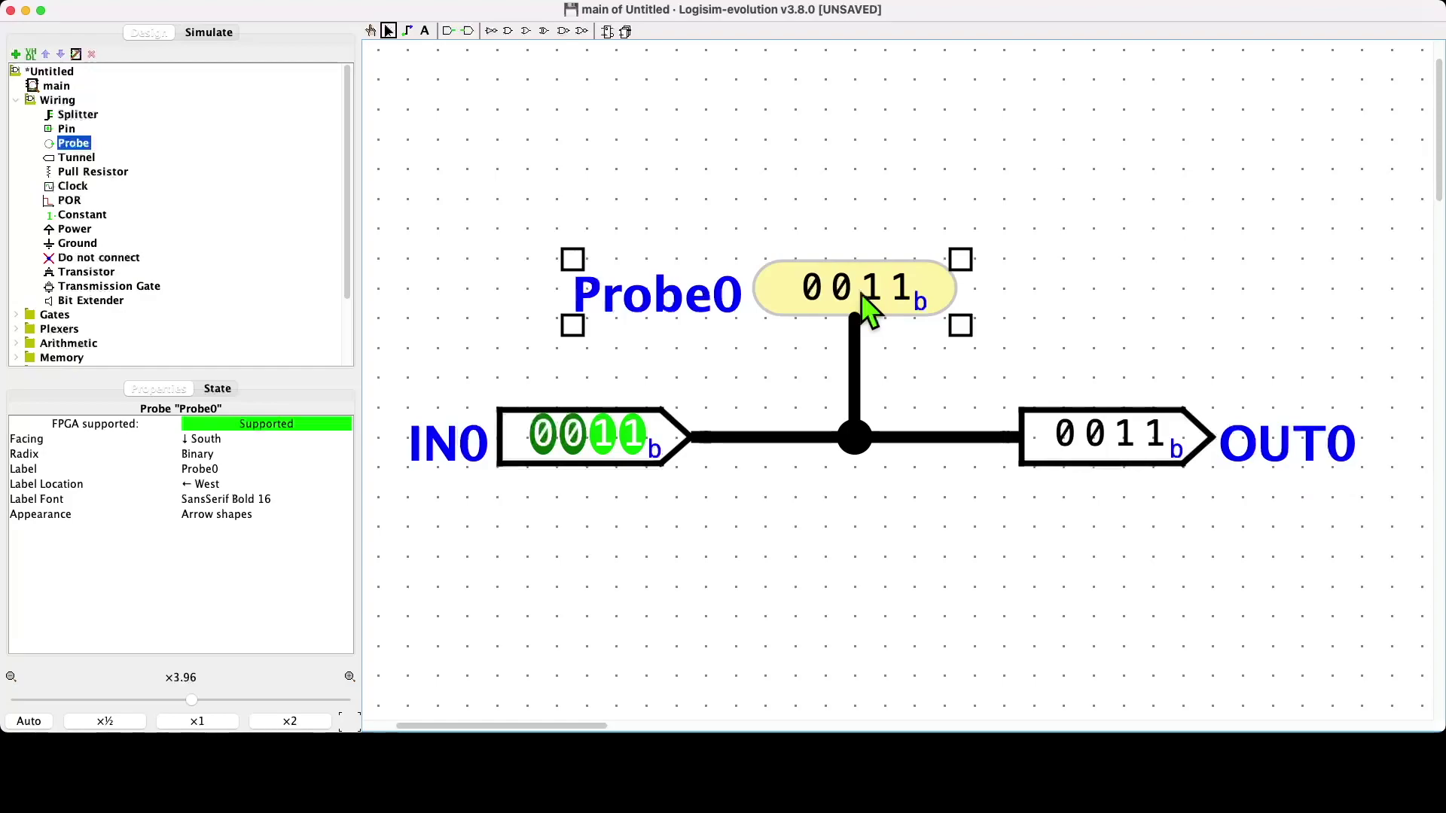
- Change Probe0's Radix from Binary to Unsigned Decimal so it reads 3
left_click(209, 454)
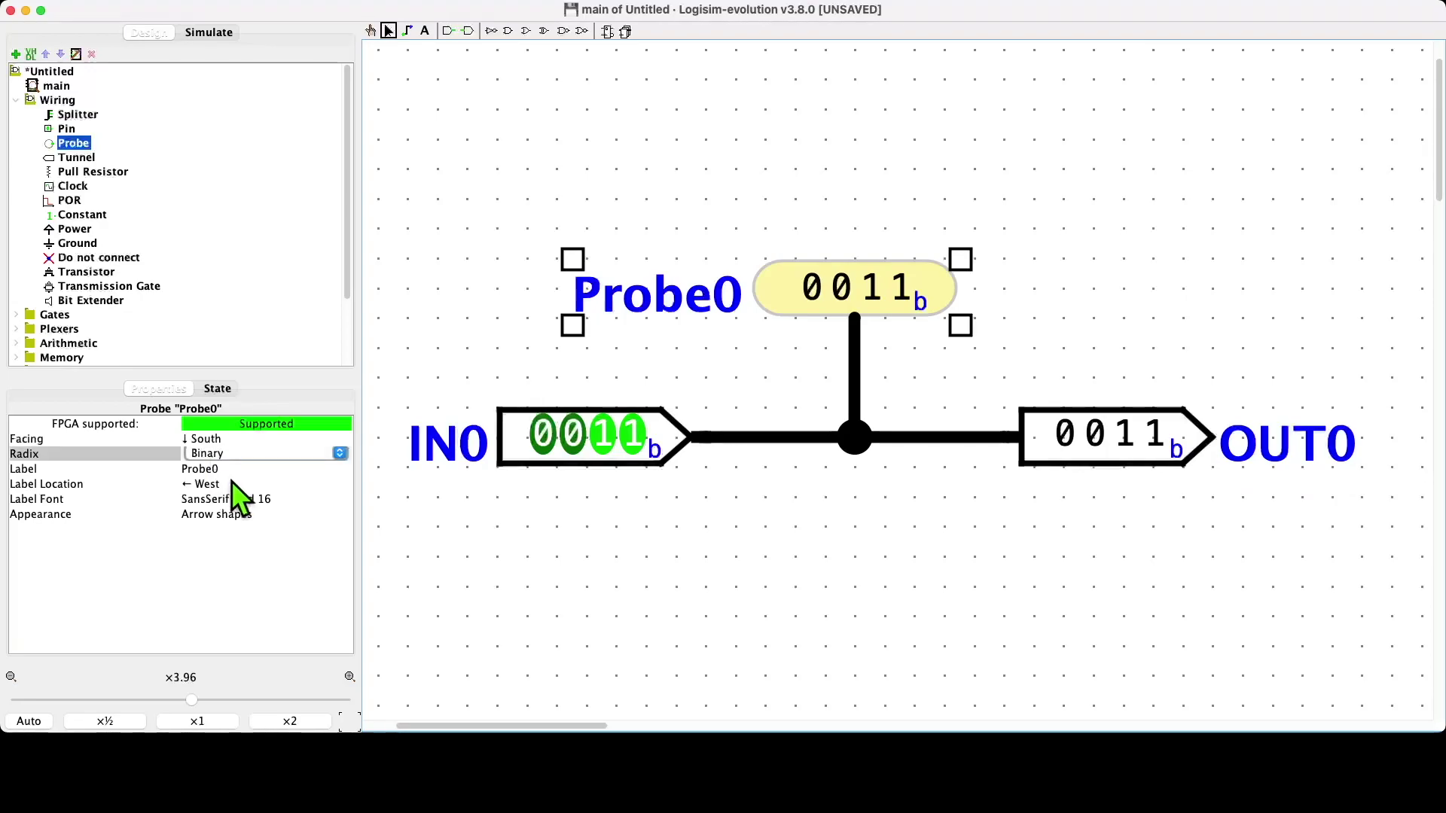
key("u")
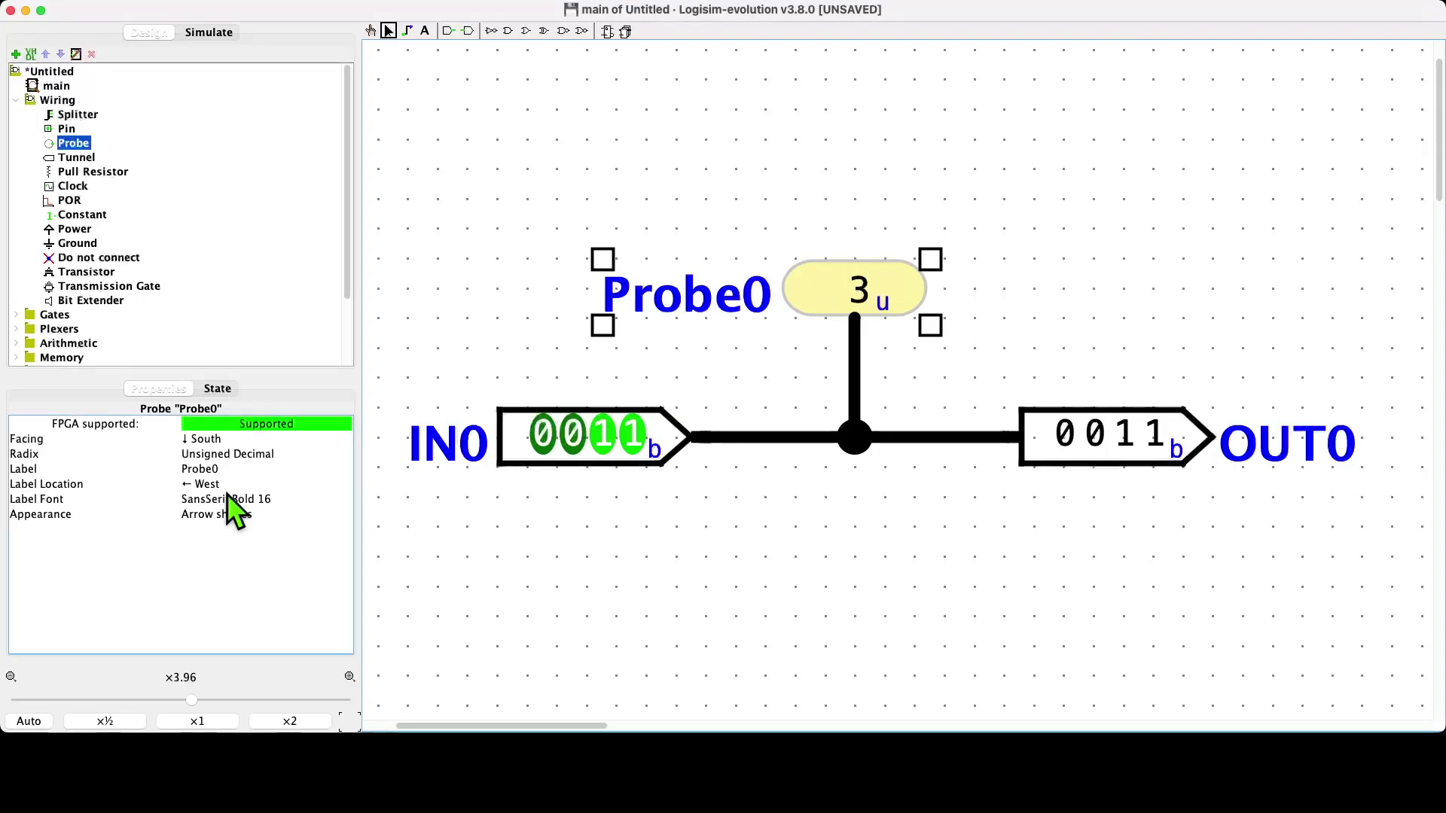
left_click(730, 464)
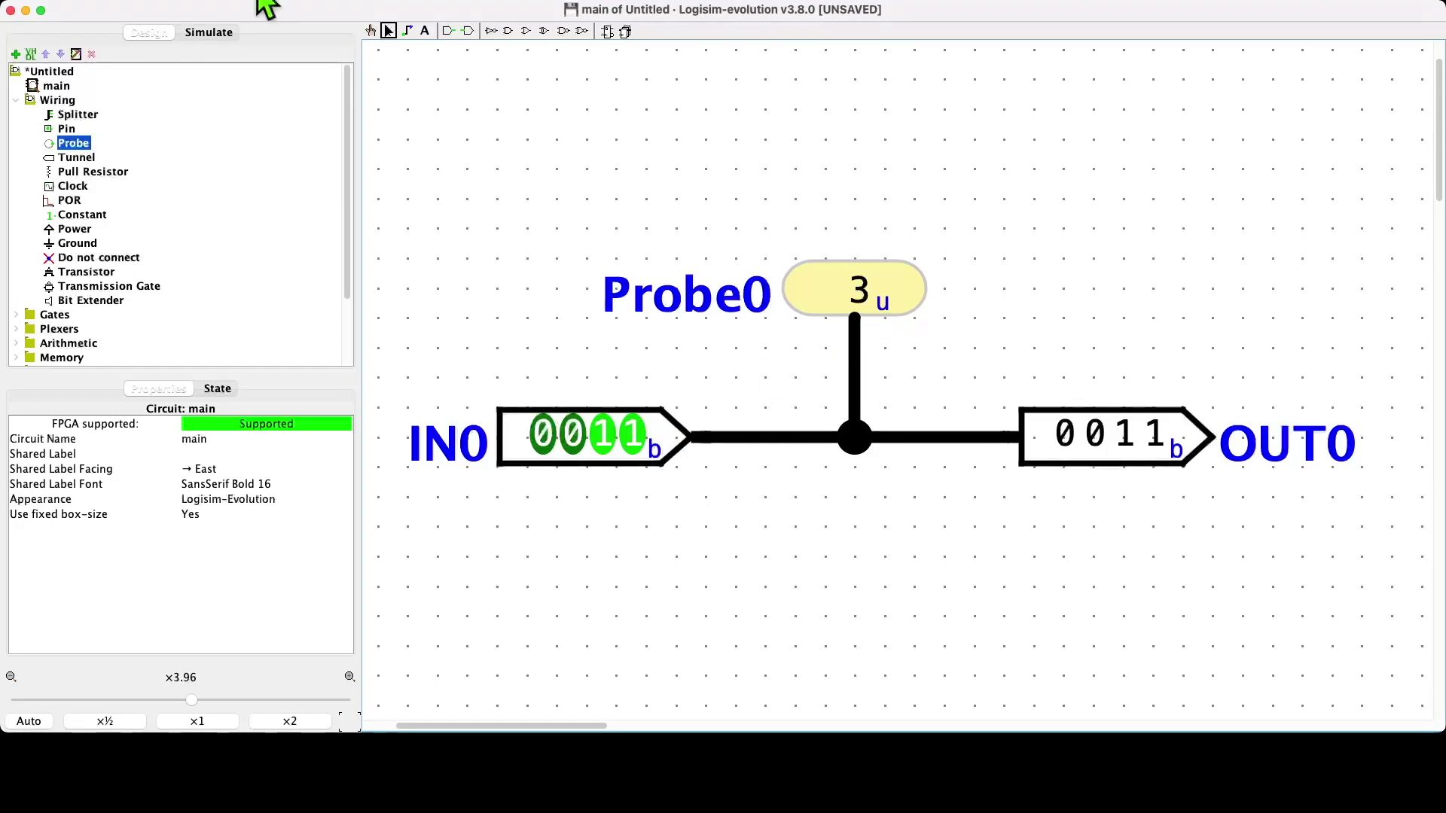
left_click(370, 30)
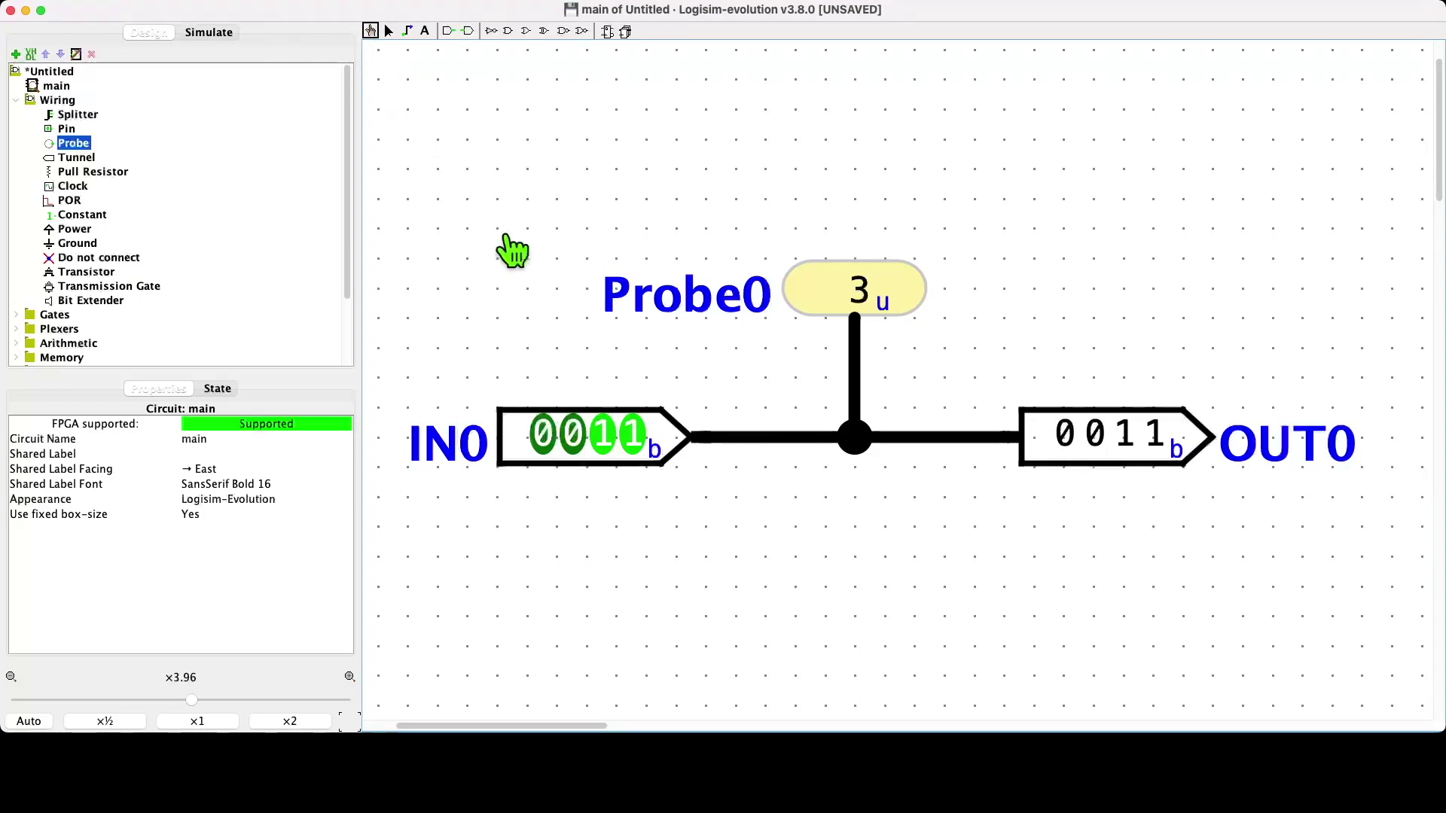
- Toggle IN0's last bit to make it 0010, so Probe0 shows 2
left_click(633, 448)
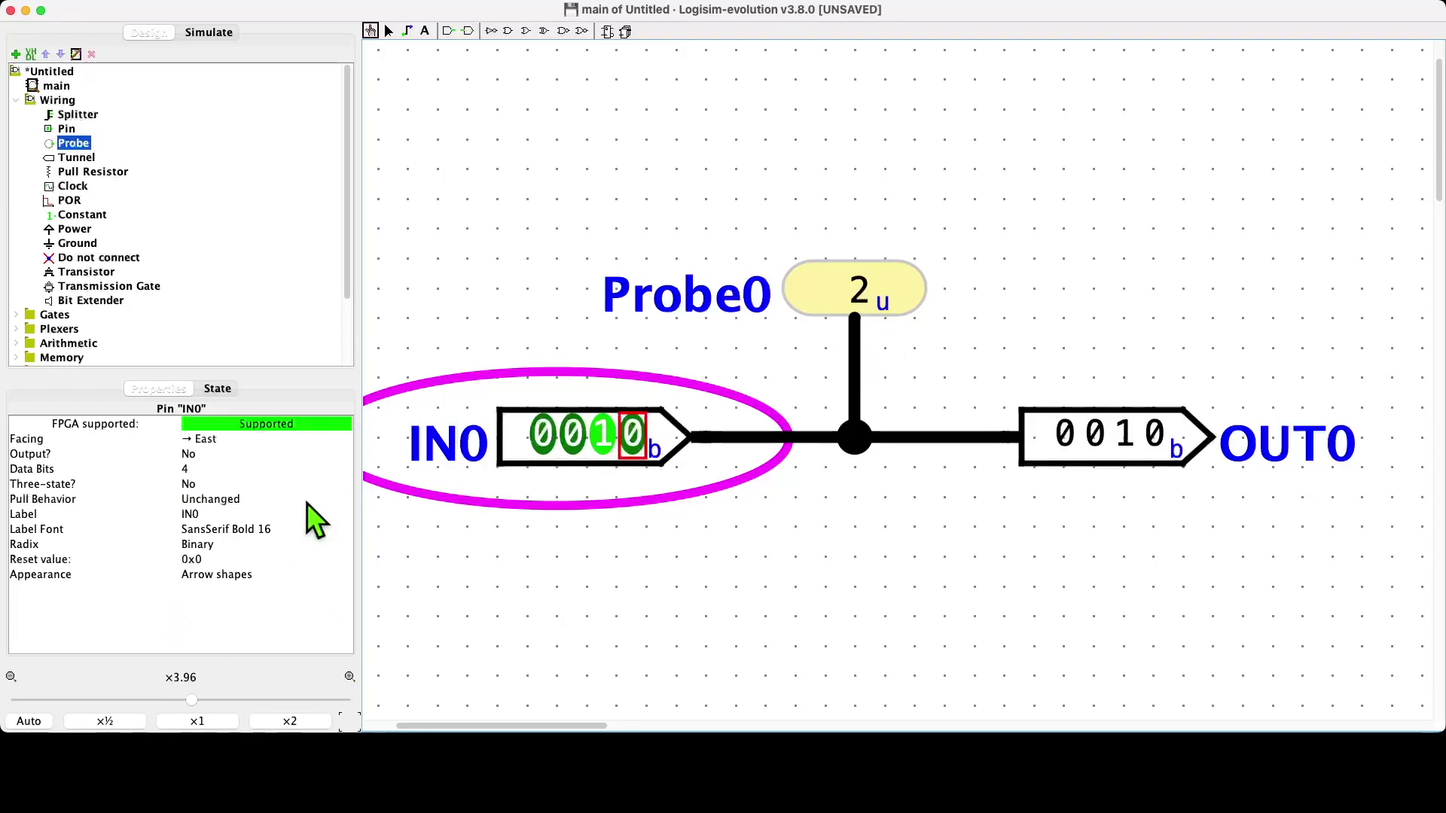
left_click(388, 31)
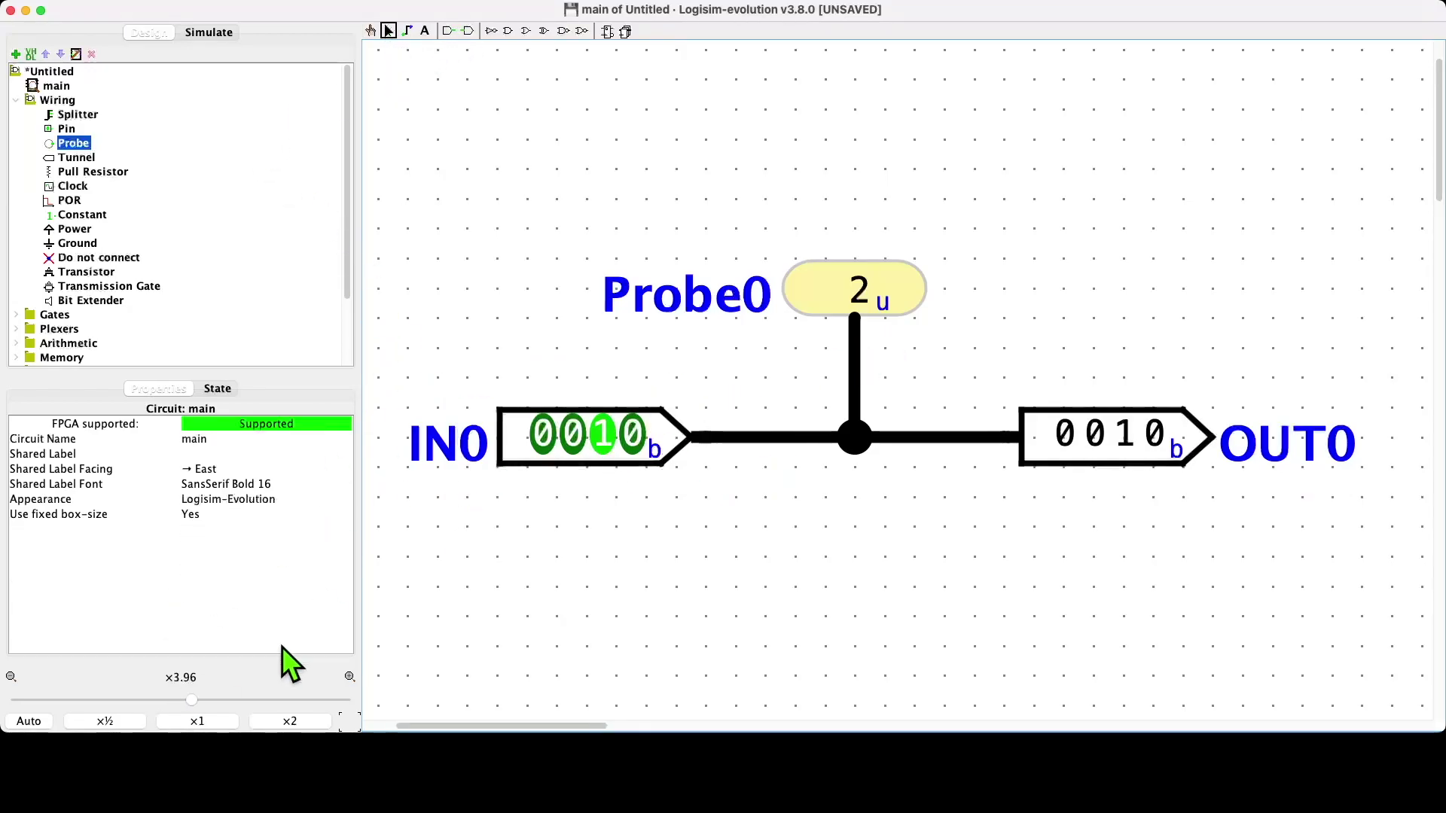
left_click(587, 457)
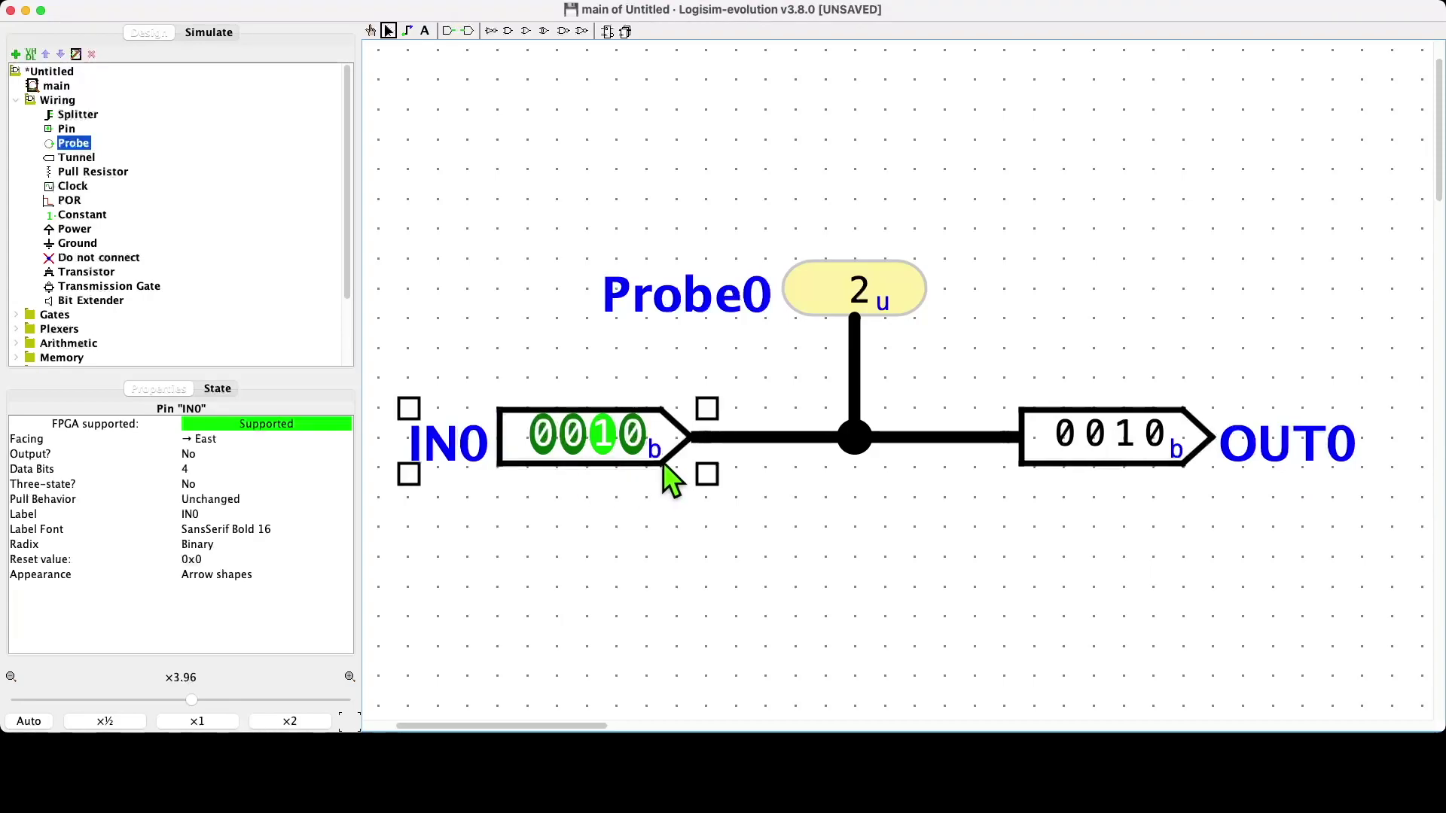
left_click(370, 31)
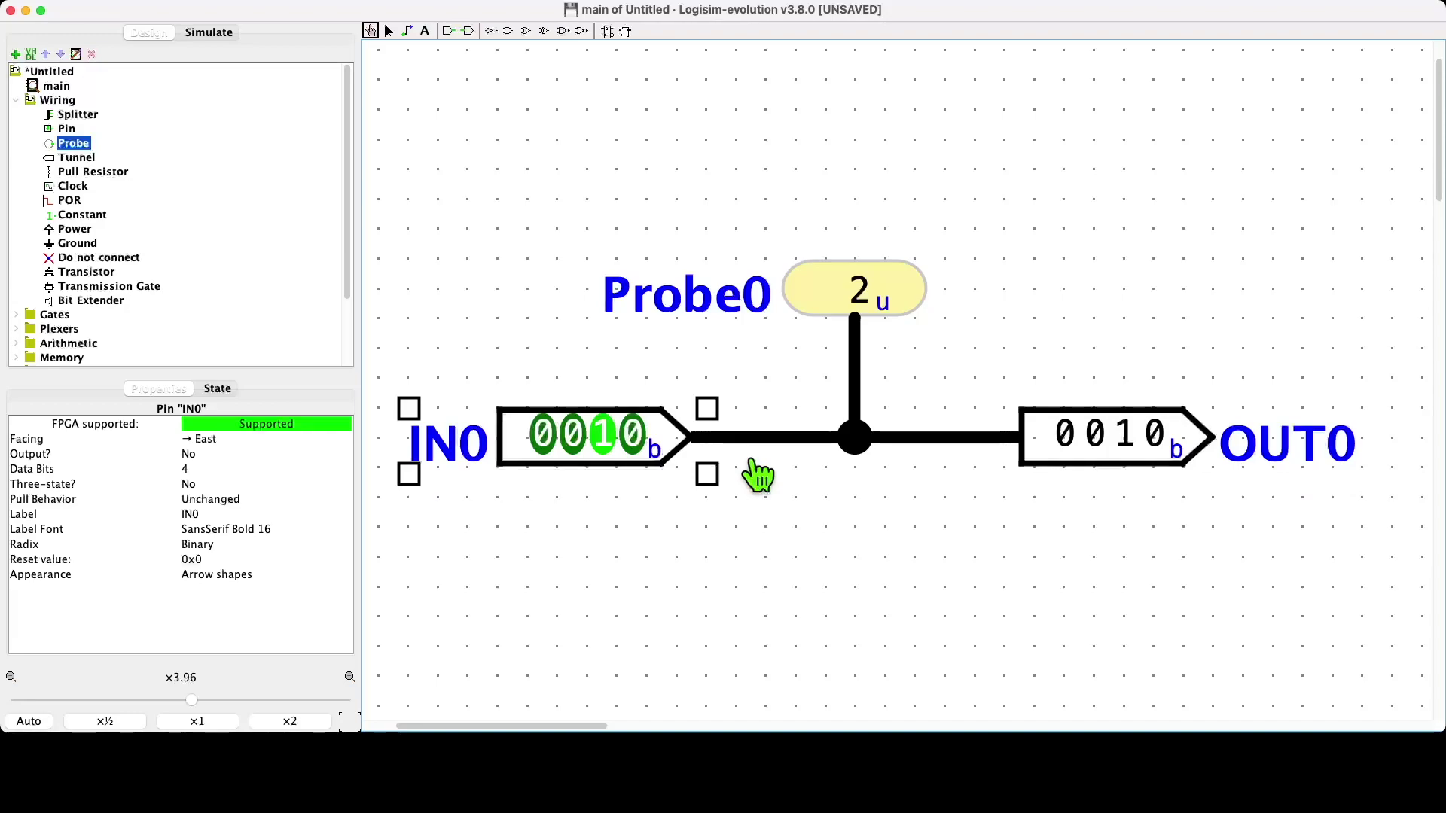
left_click(794, 441)
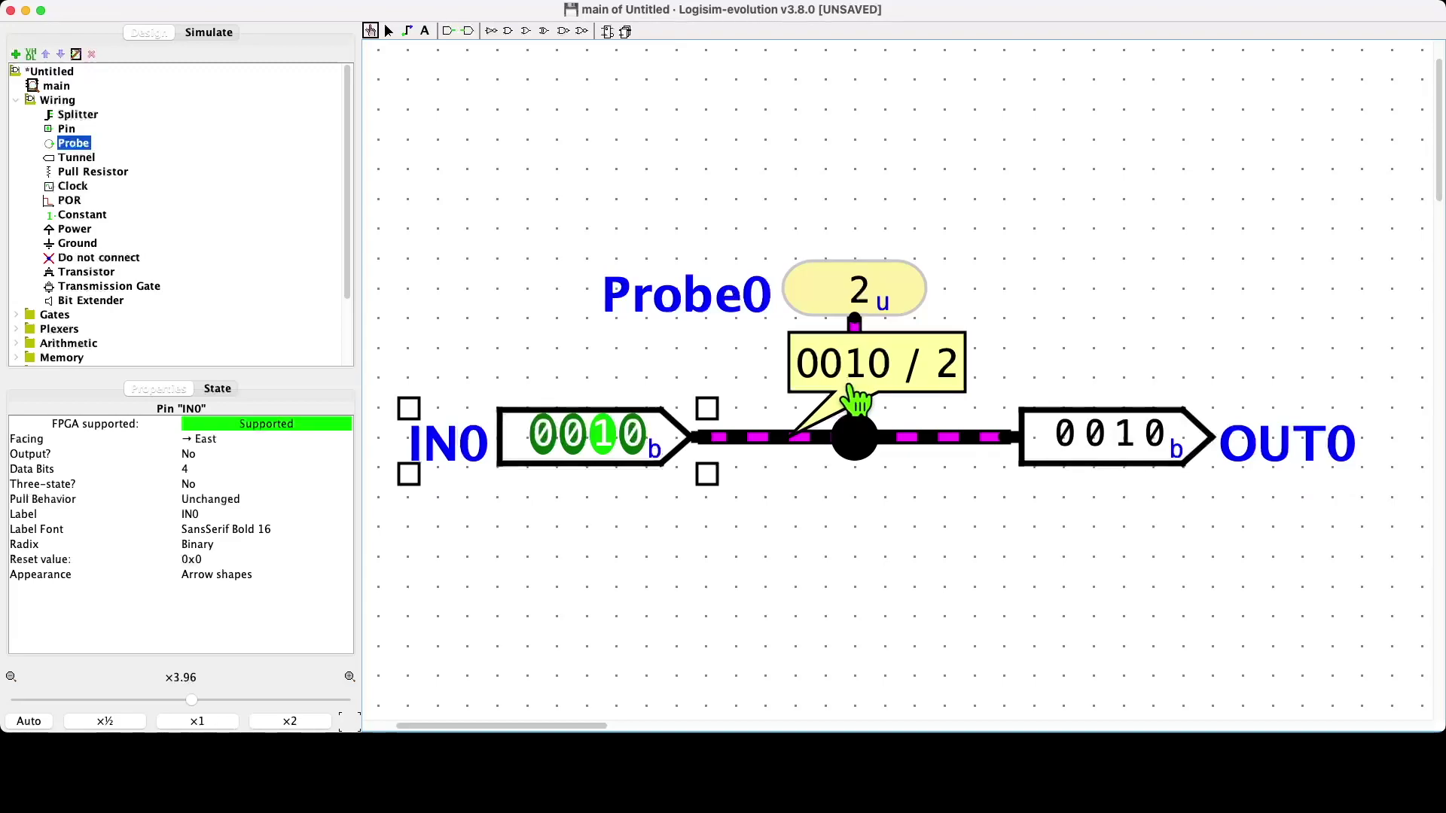
left_click(791, 603)
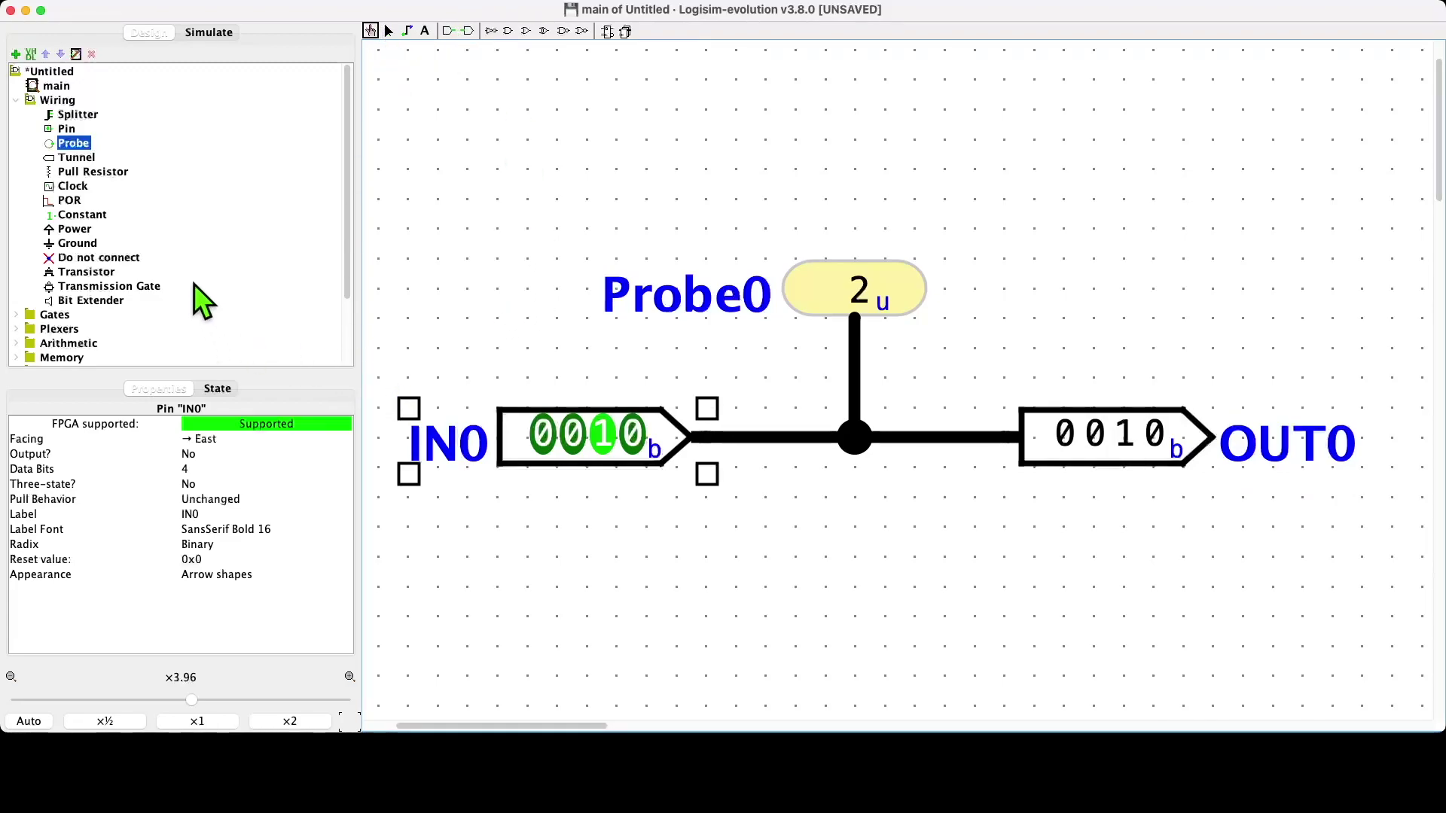
- Place a new 1-bit input pin below IN0
scroll(71, 146, "down", 1)
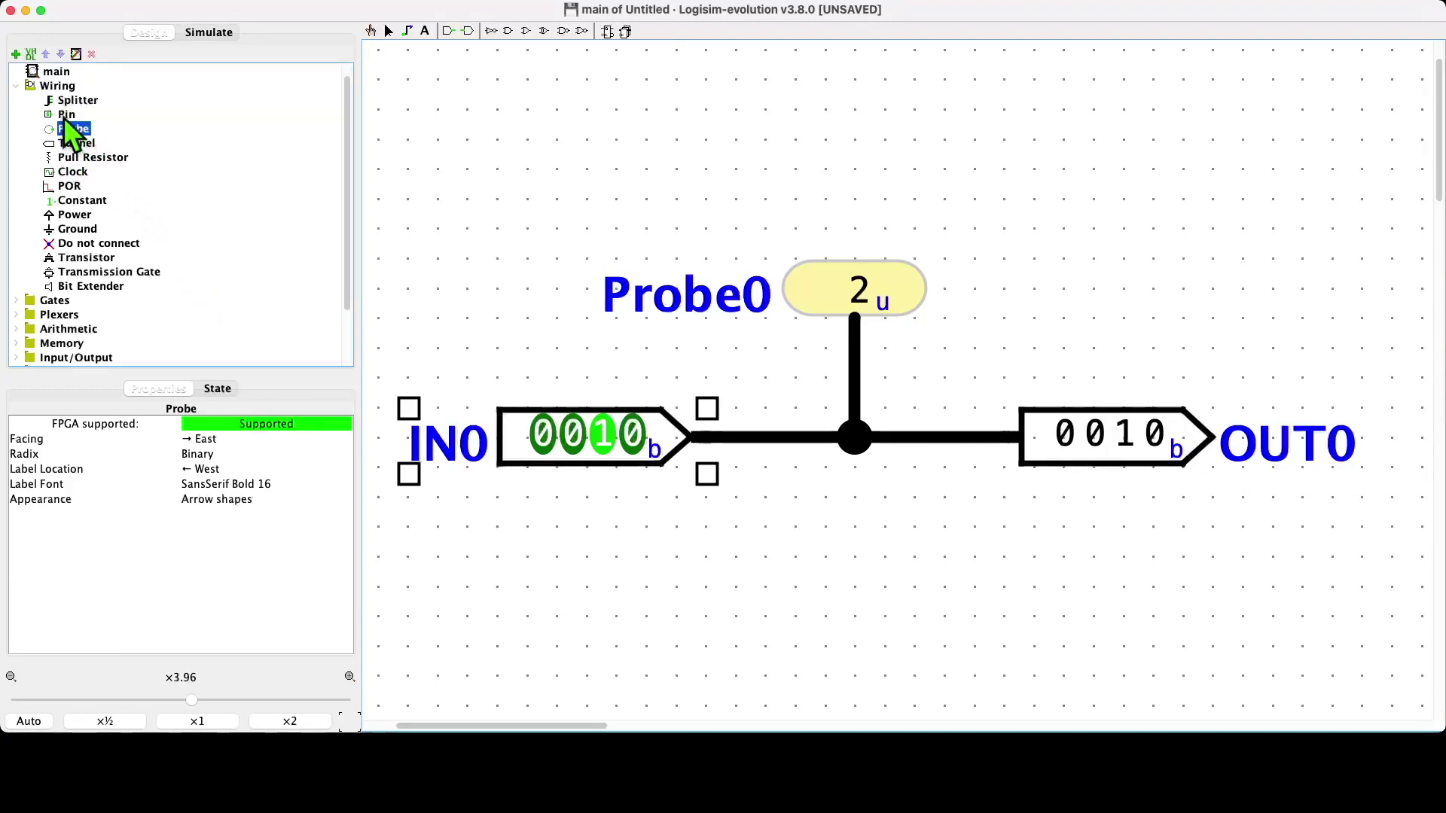
left_click(64, 115)
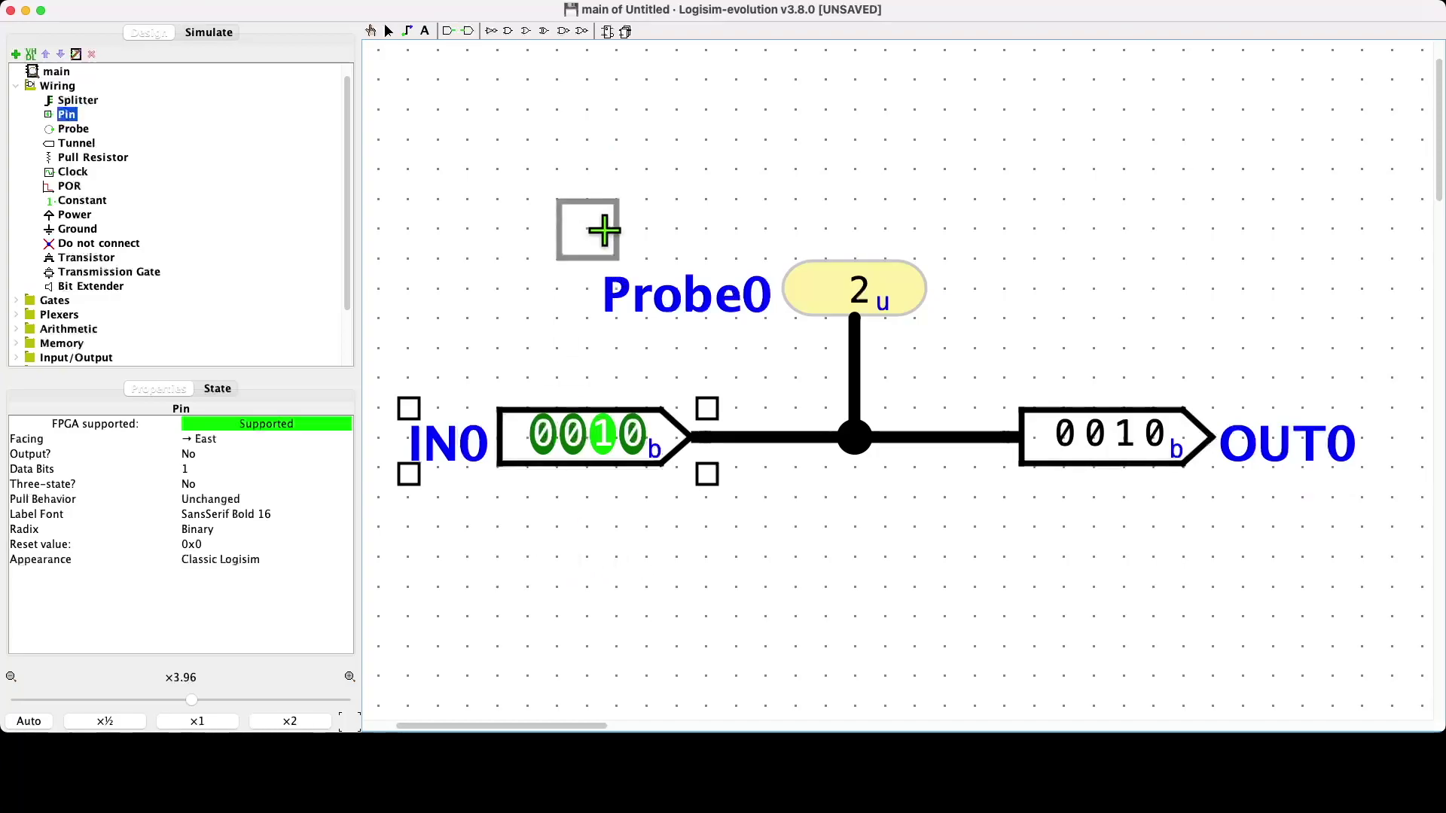
scroll(563, 544, "right", 4)
scroll(563, 544, "down", 2)
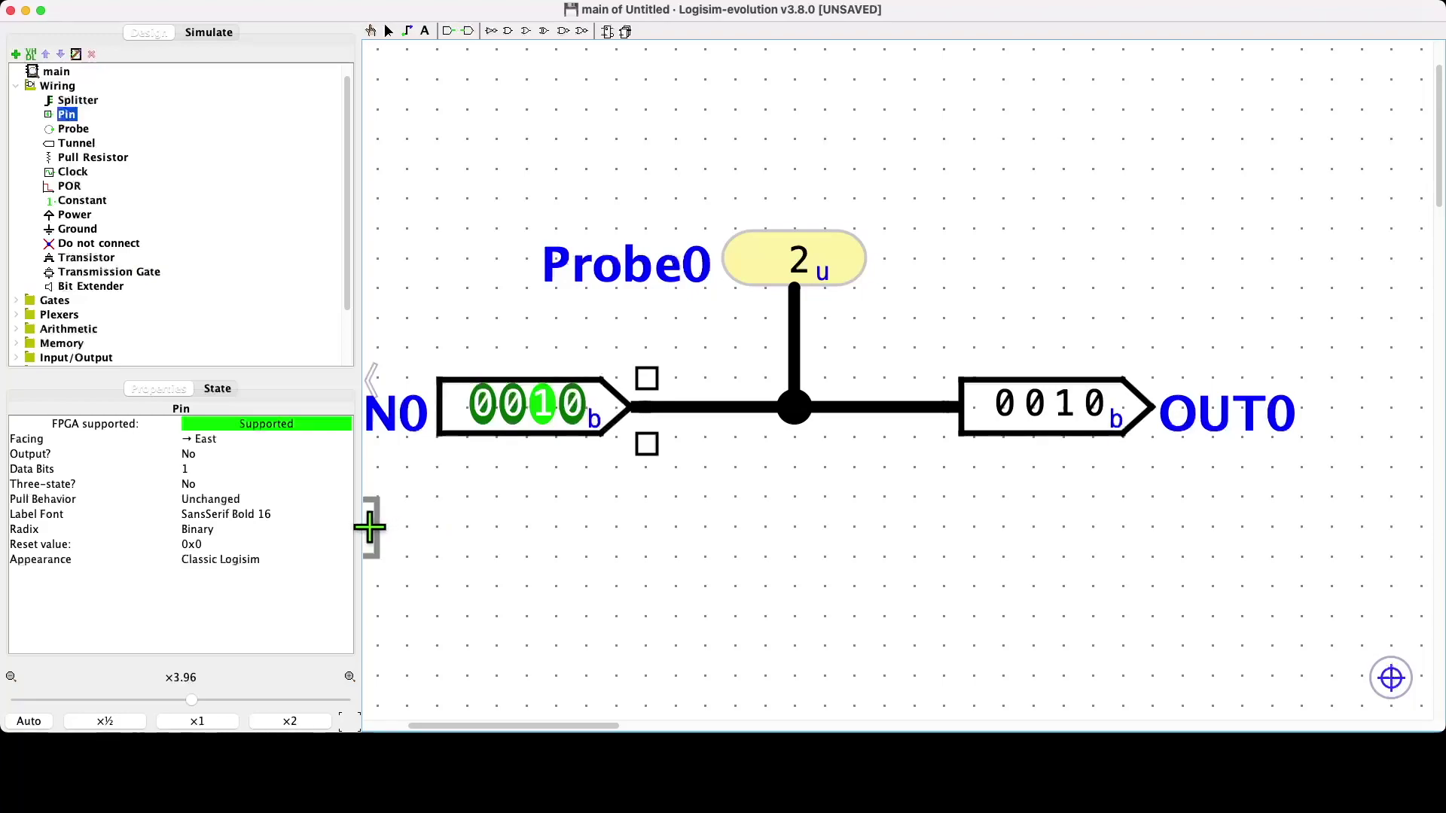
left_click(39, 722)
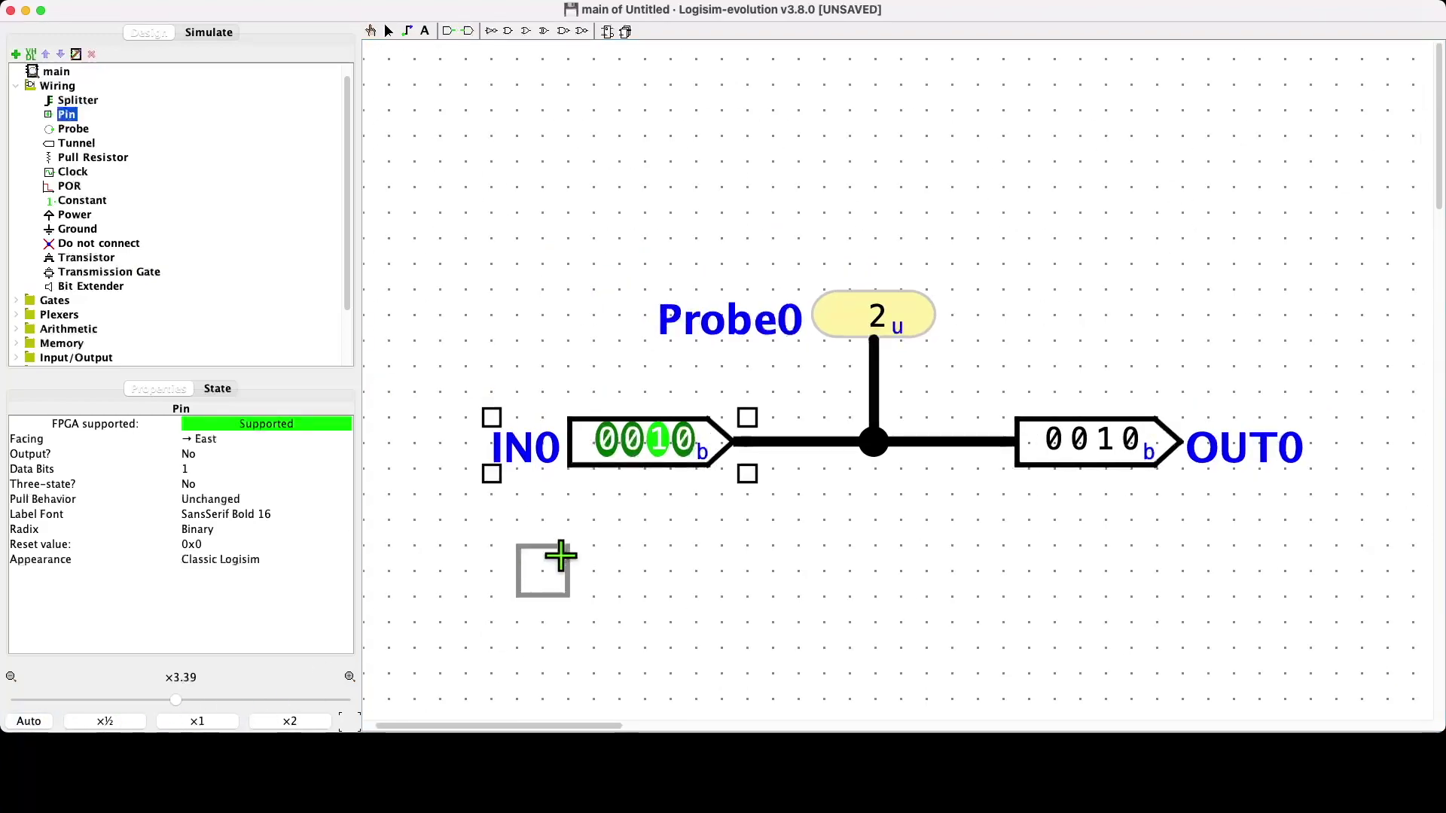
scroll(621, 548, "left", 1)
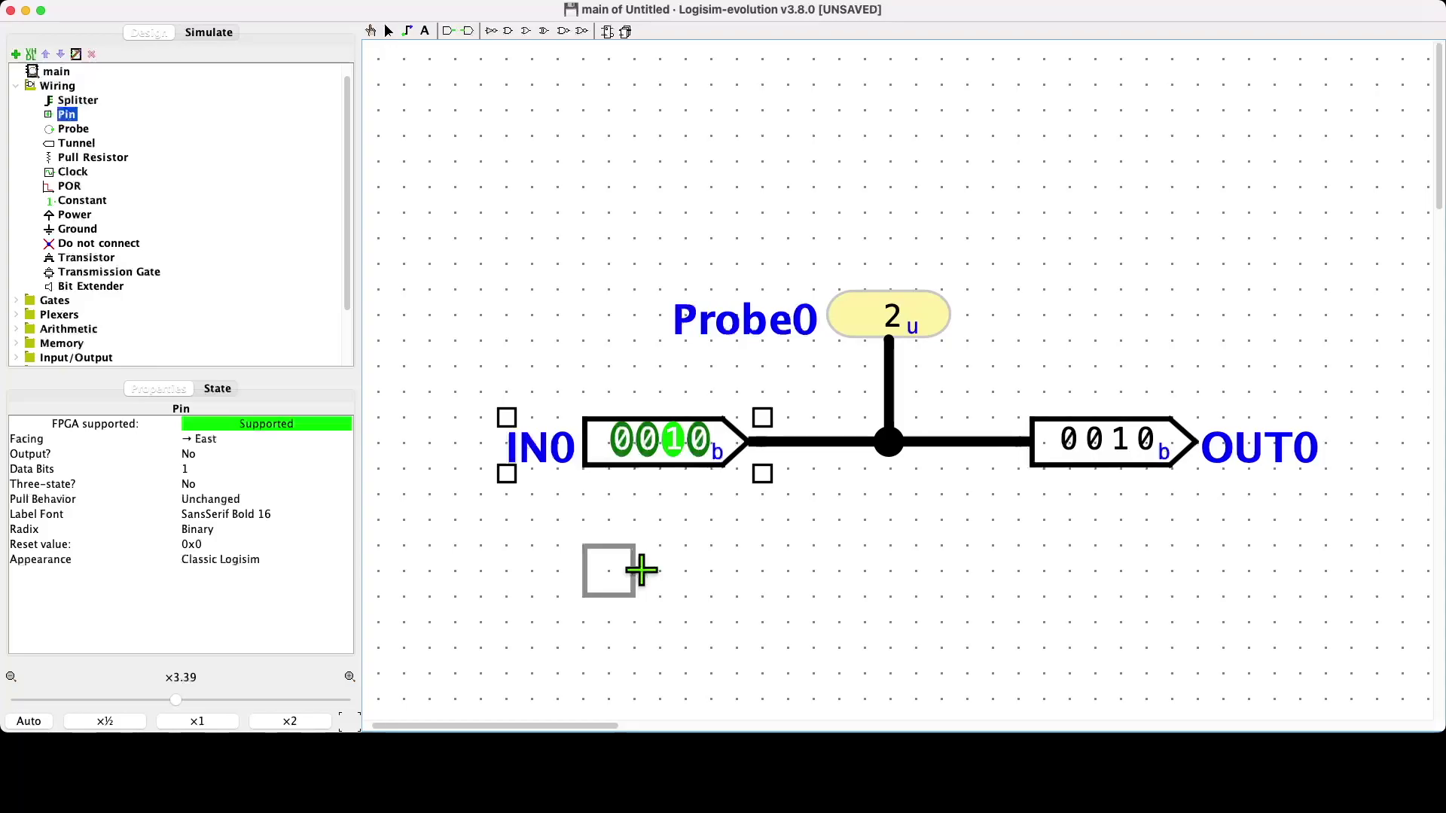
left_click(641, 570)
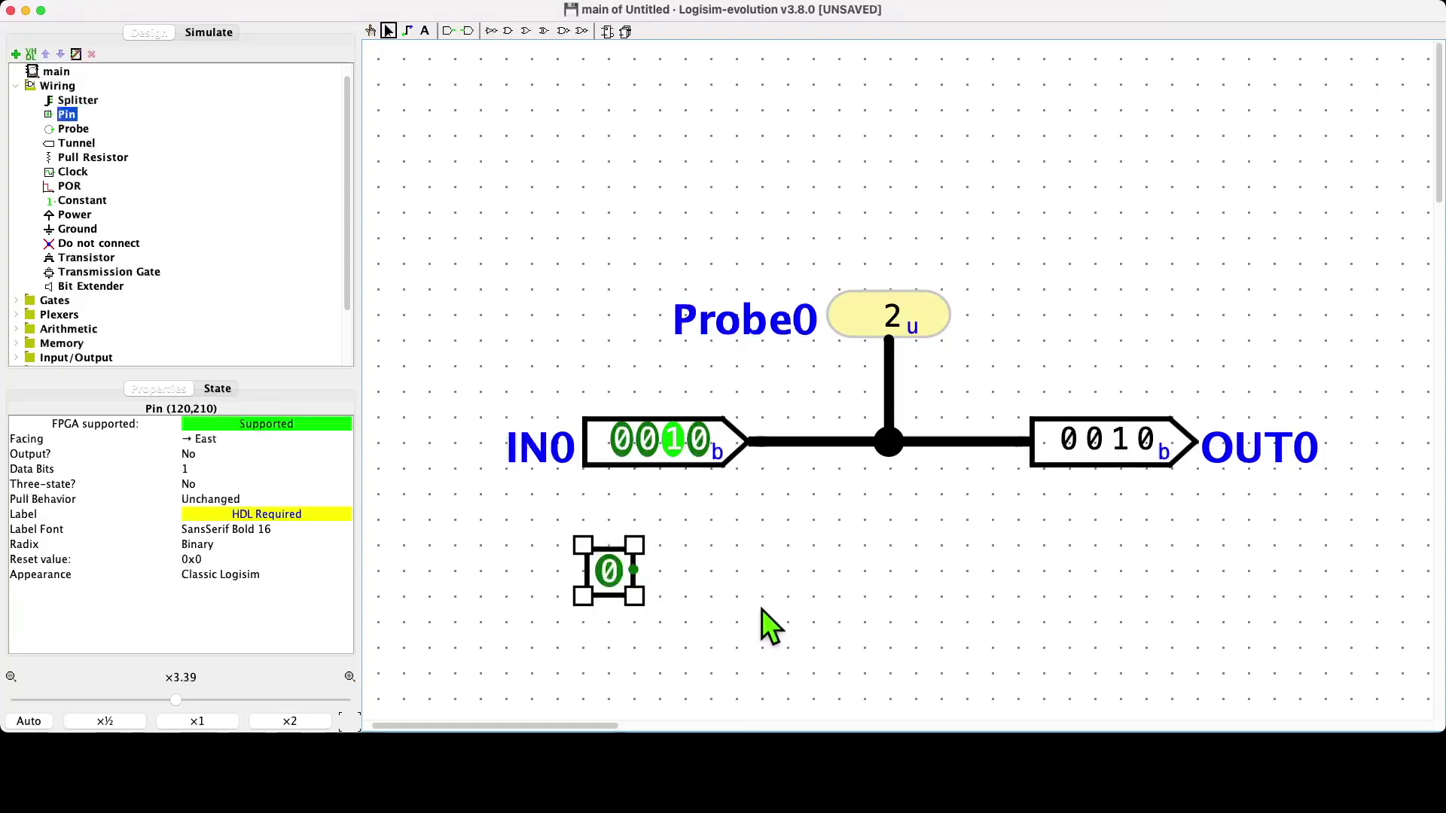
- Place a probe below OUT0, then delete it again
left_click(74, 129)
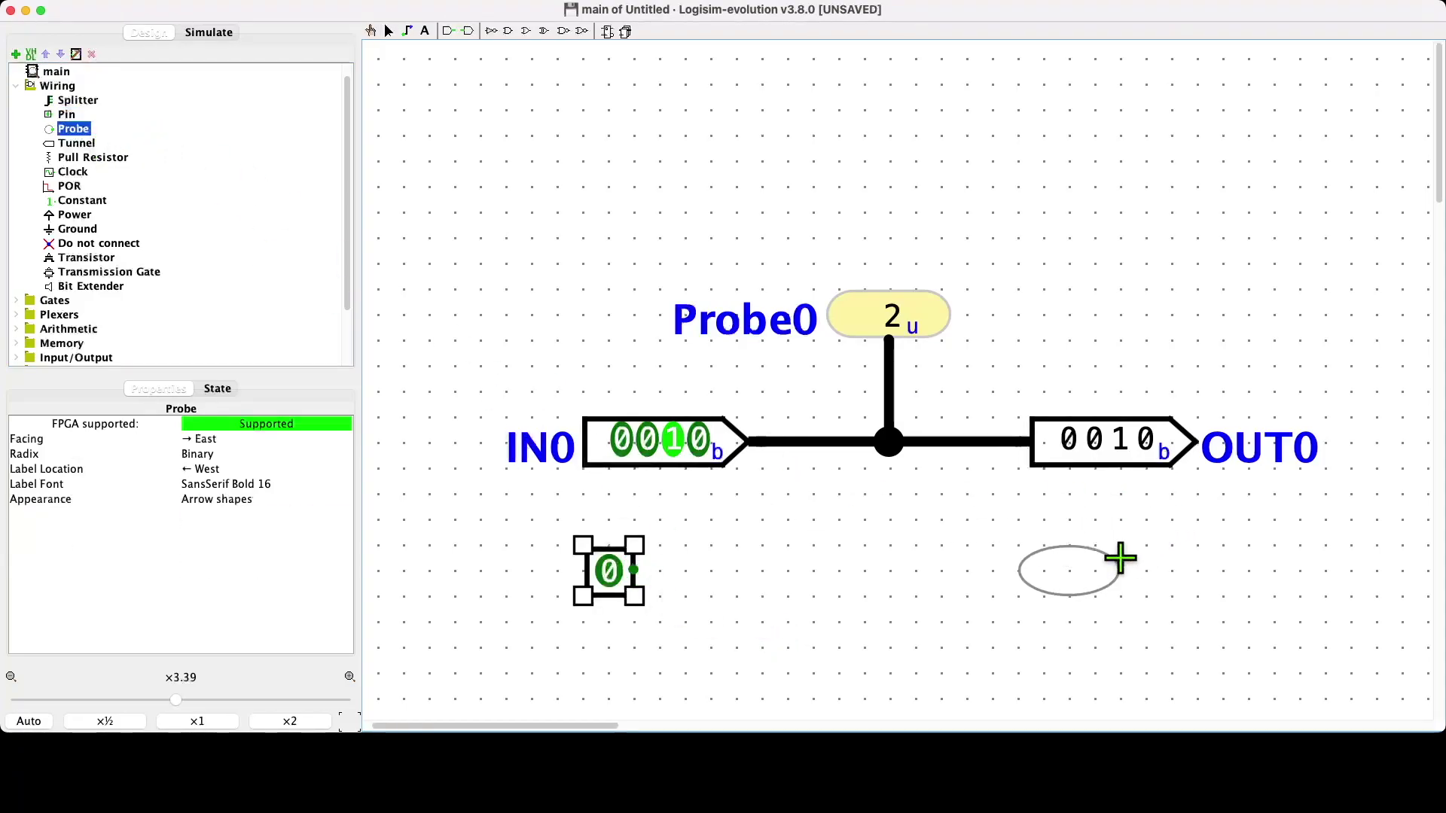
left_click(1121, 557)
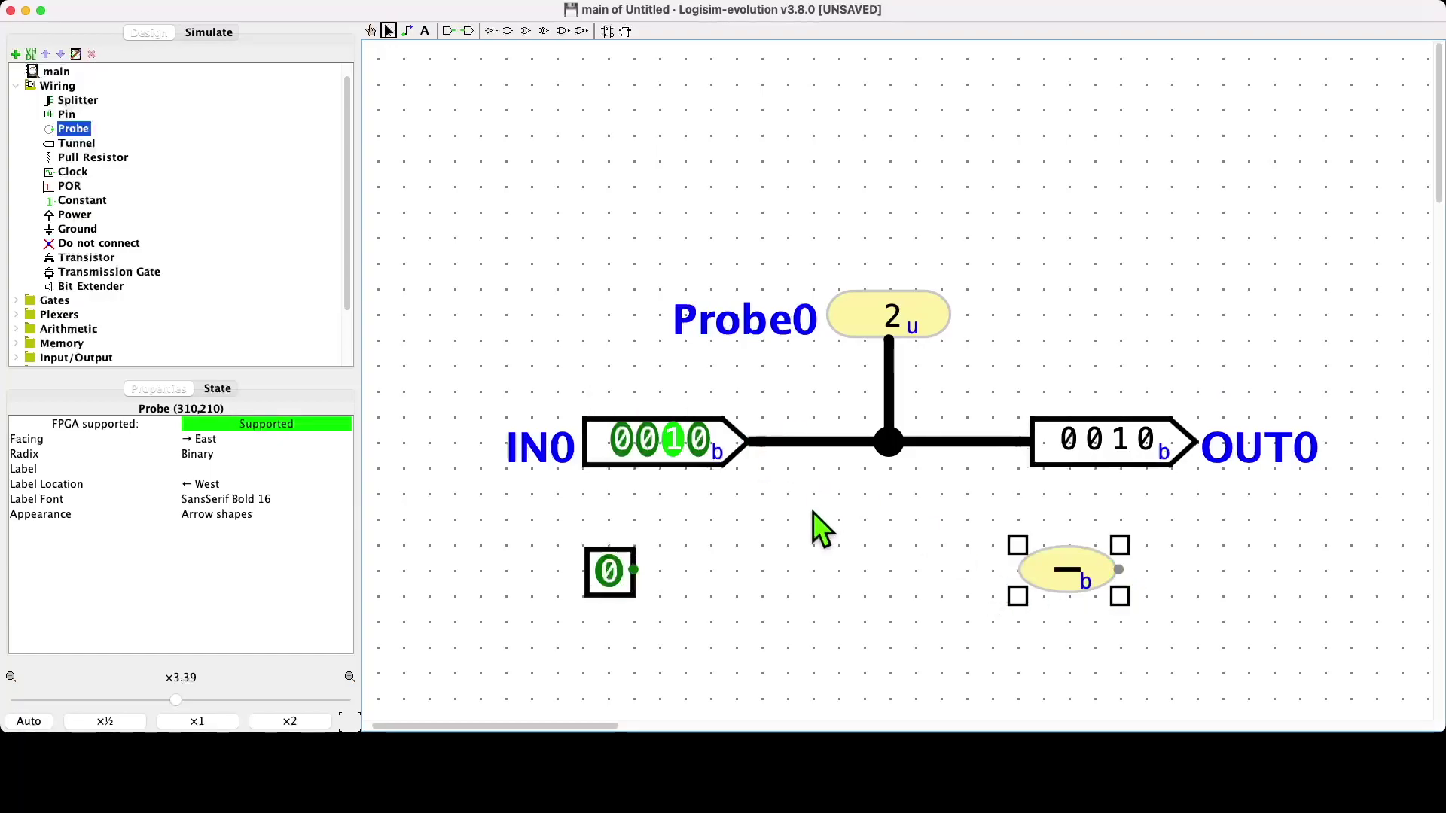
key("Delete")
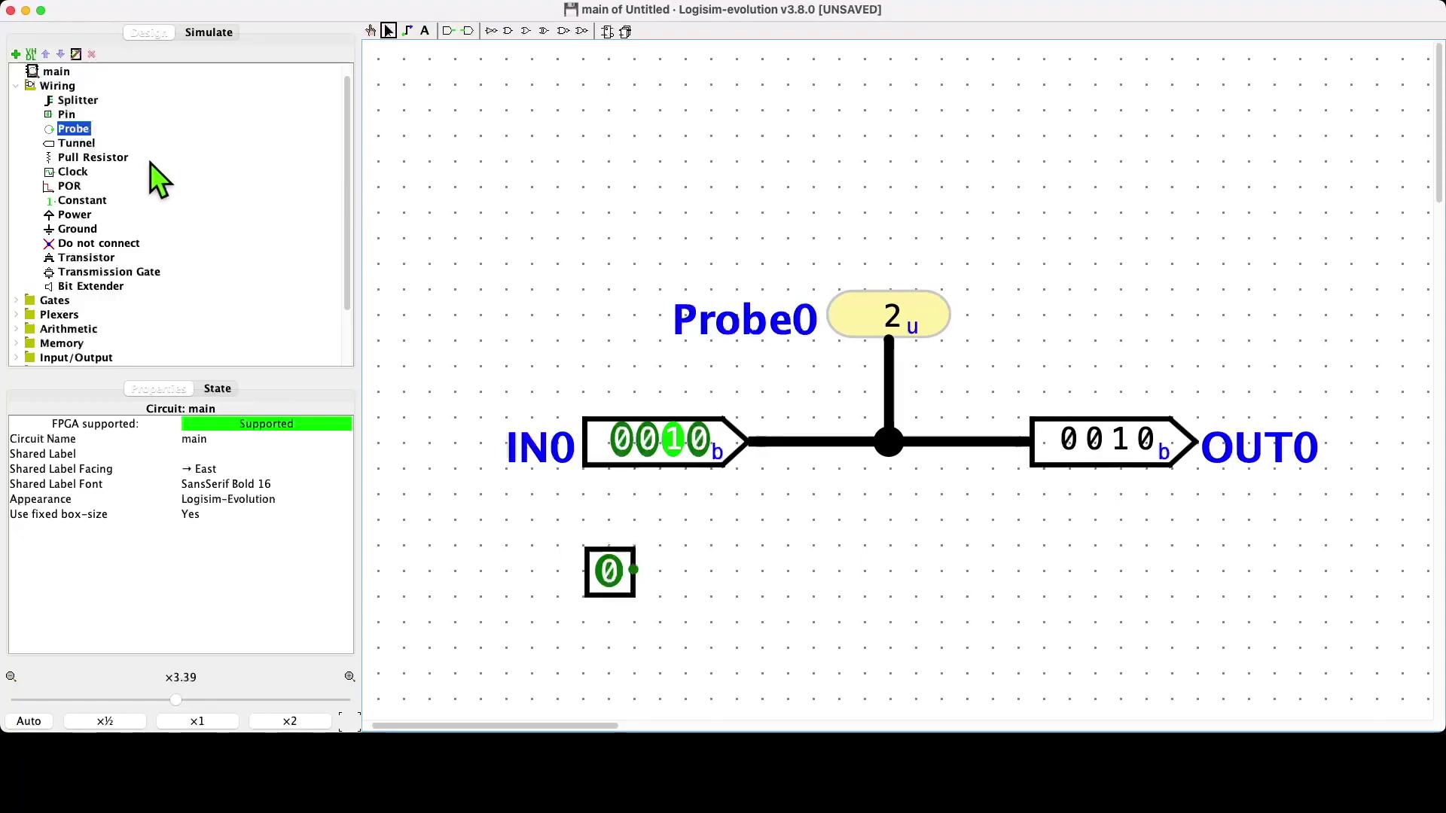
left_click(66, 114)
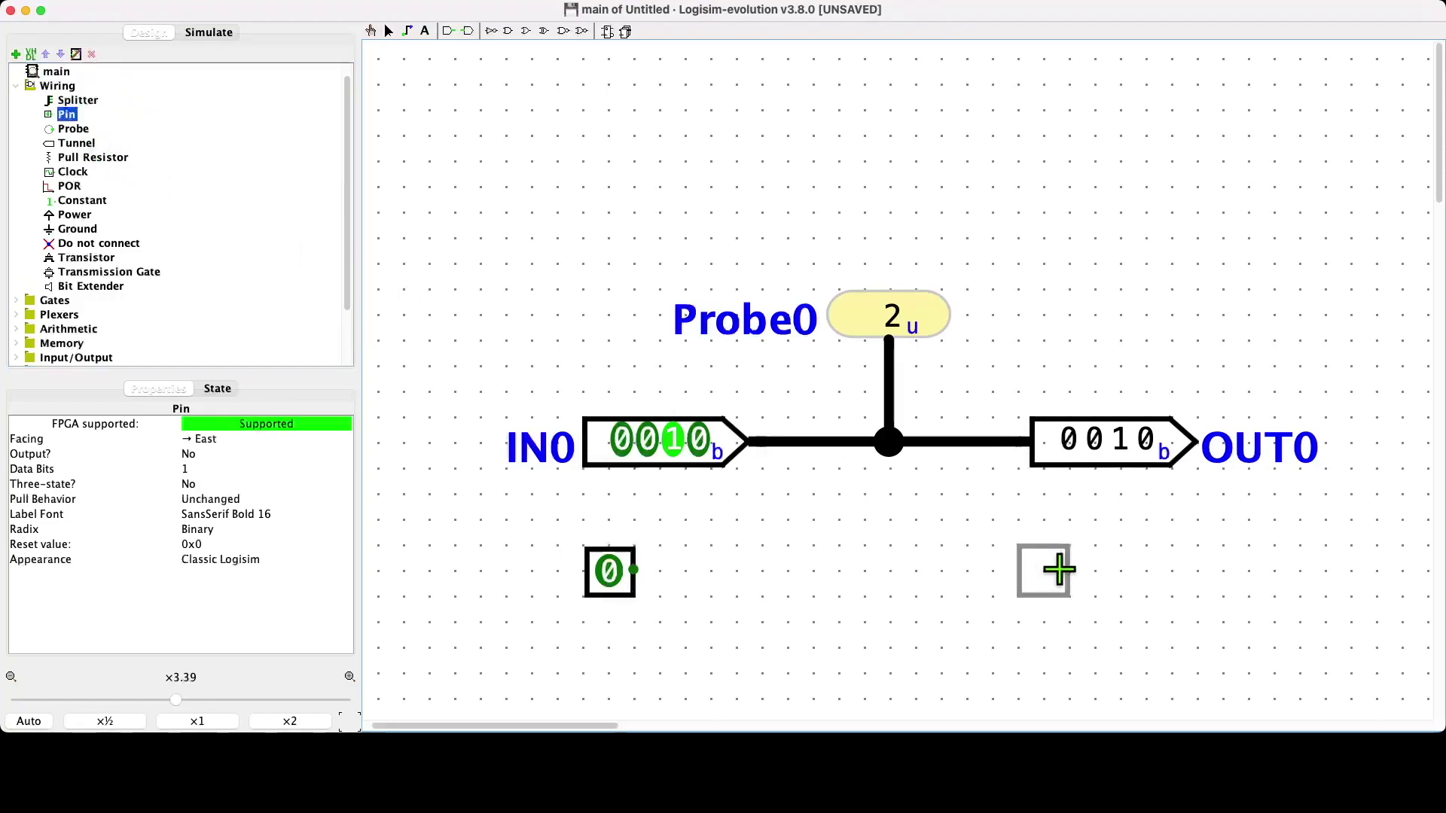
- Place a west-facing output pin below OUT0 and wire the new input pin to it
left_click(1054, 570)
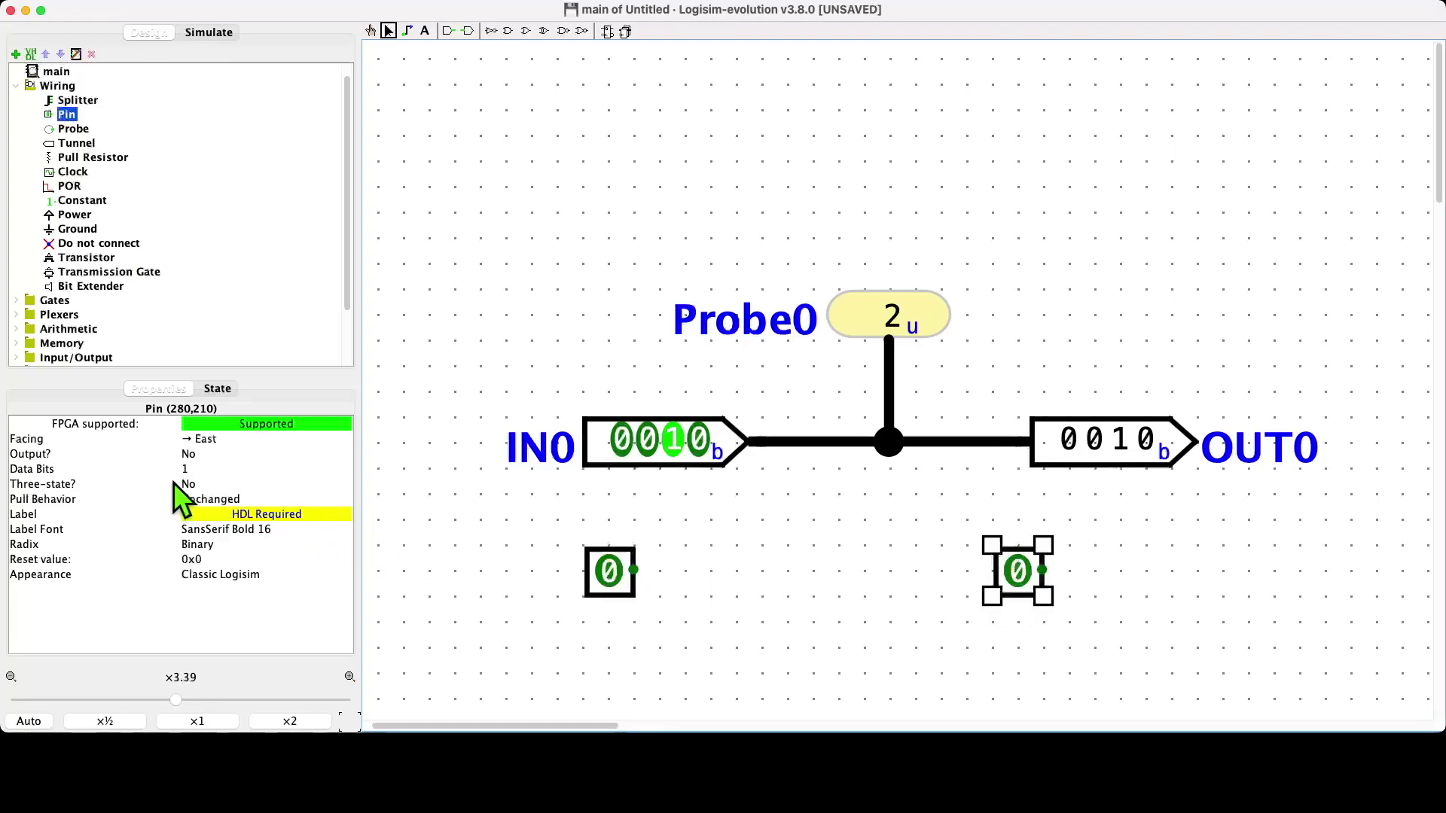
left_click(192, 454)
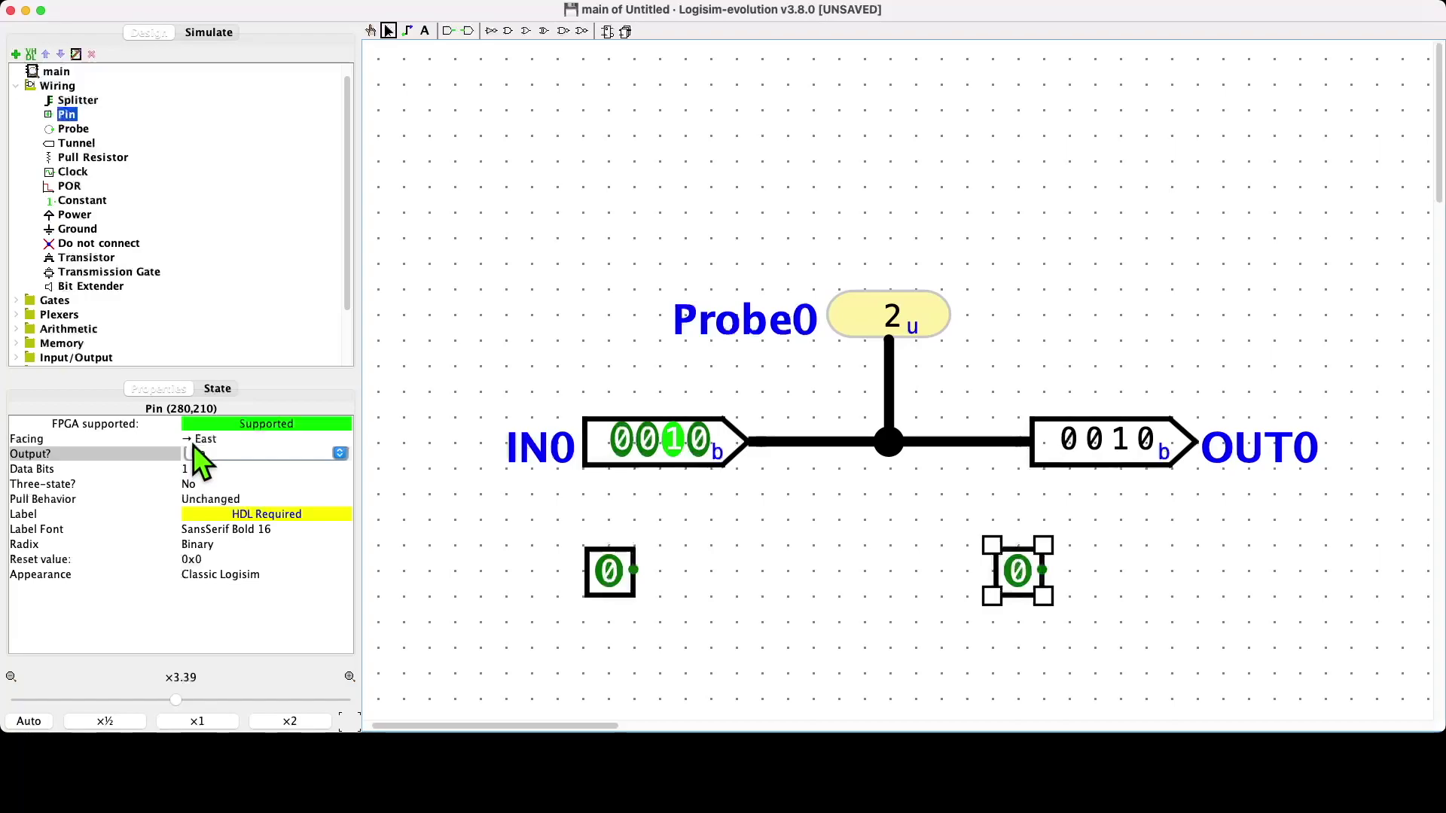
left_click(193, 444)
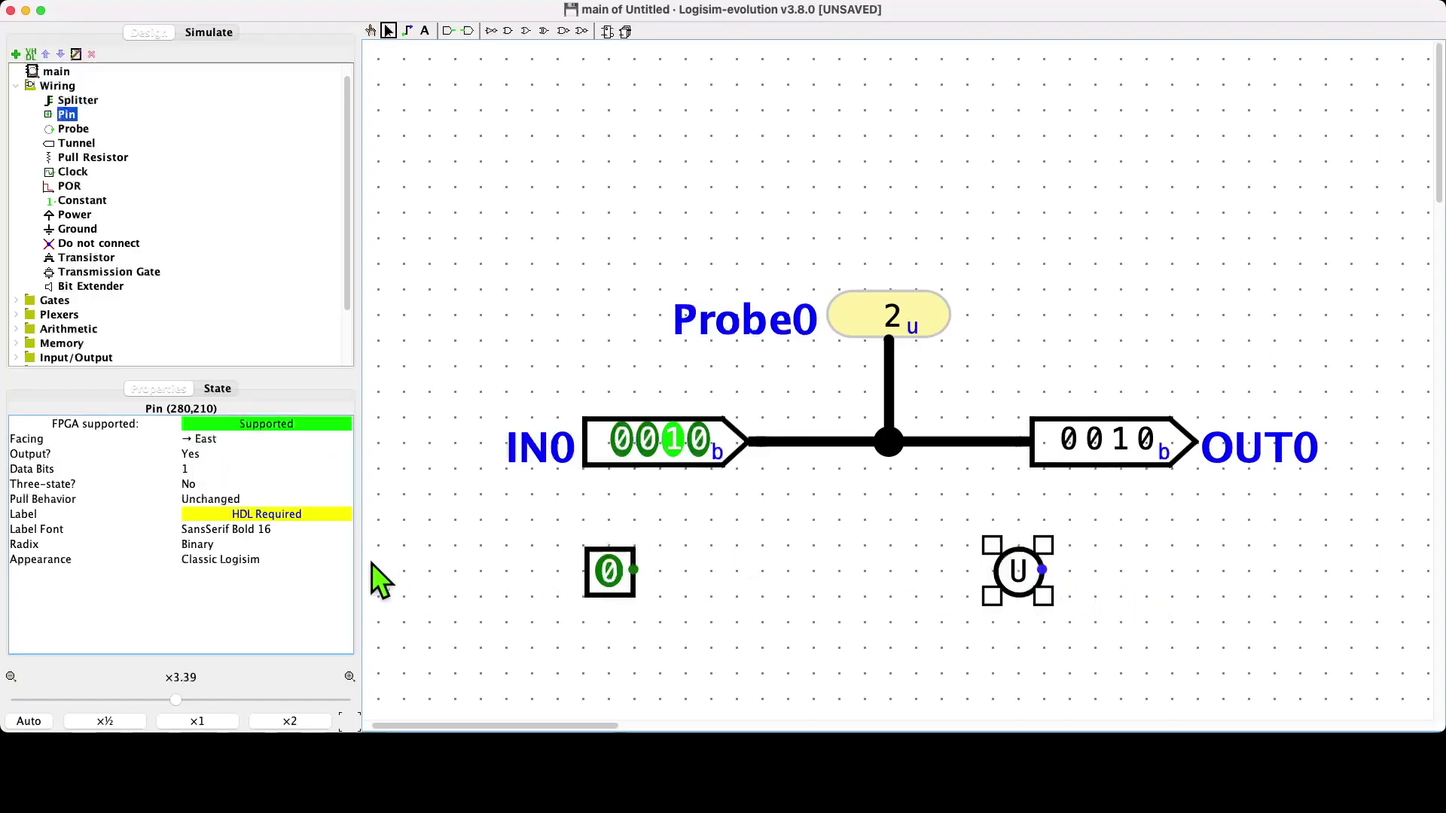
left_click(211, 444)
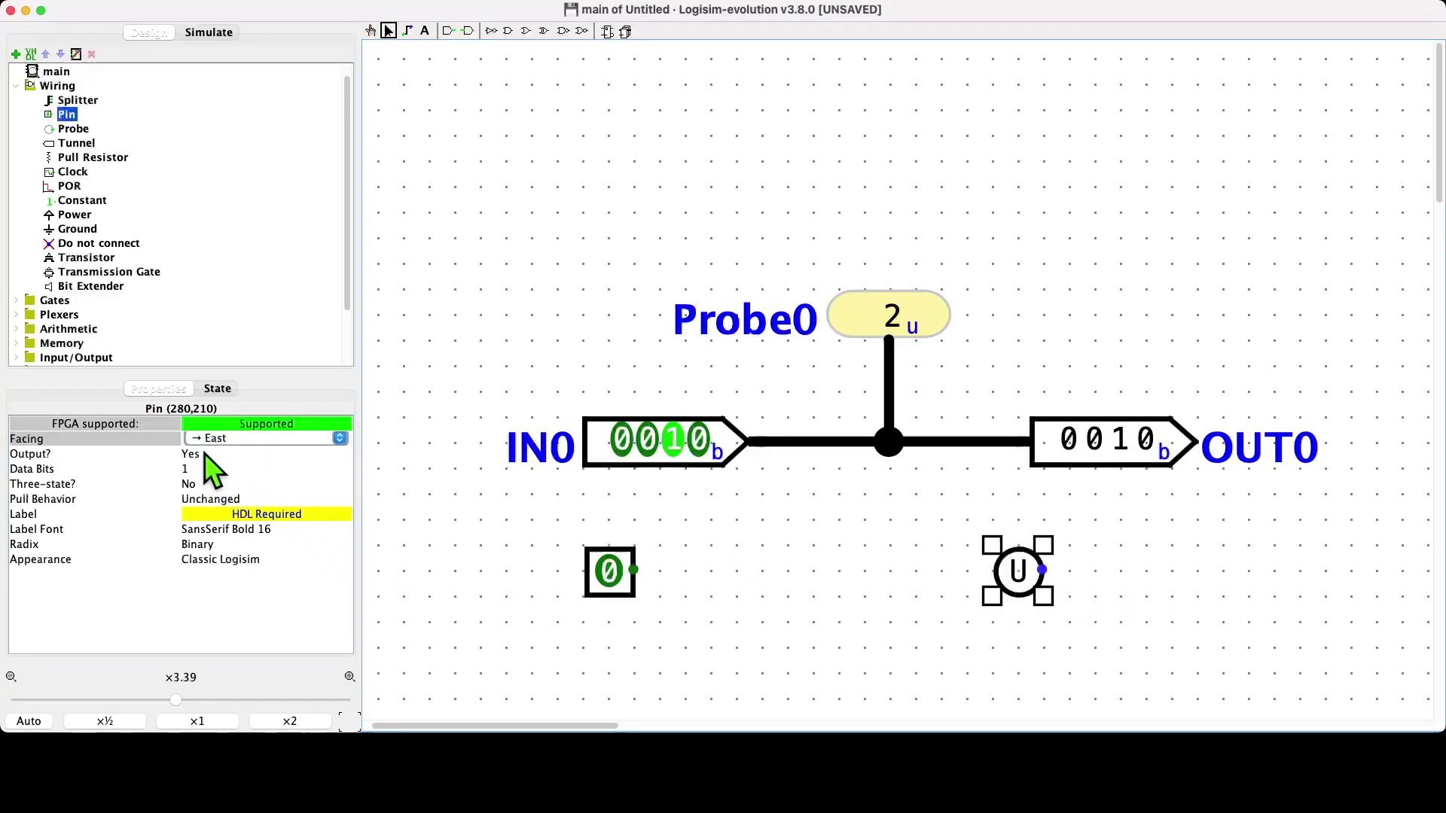
left_click(205, 453)
left_click_drag(637, 570, 1042, 570)
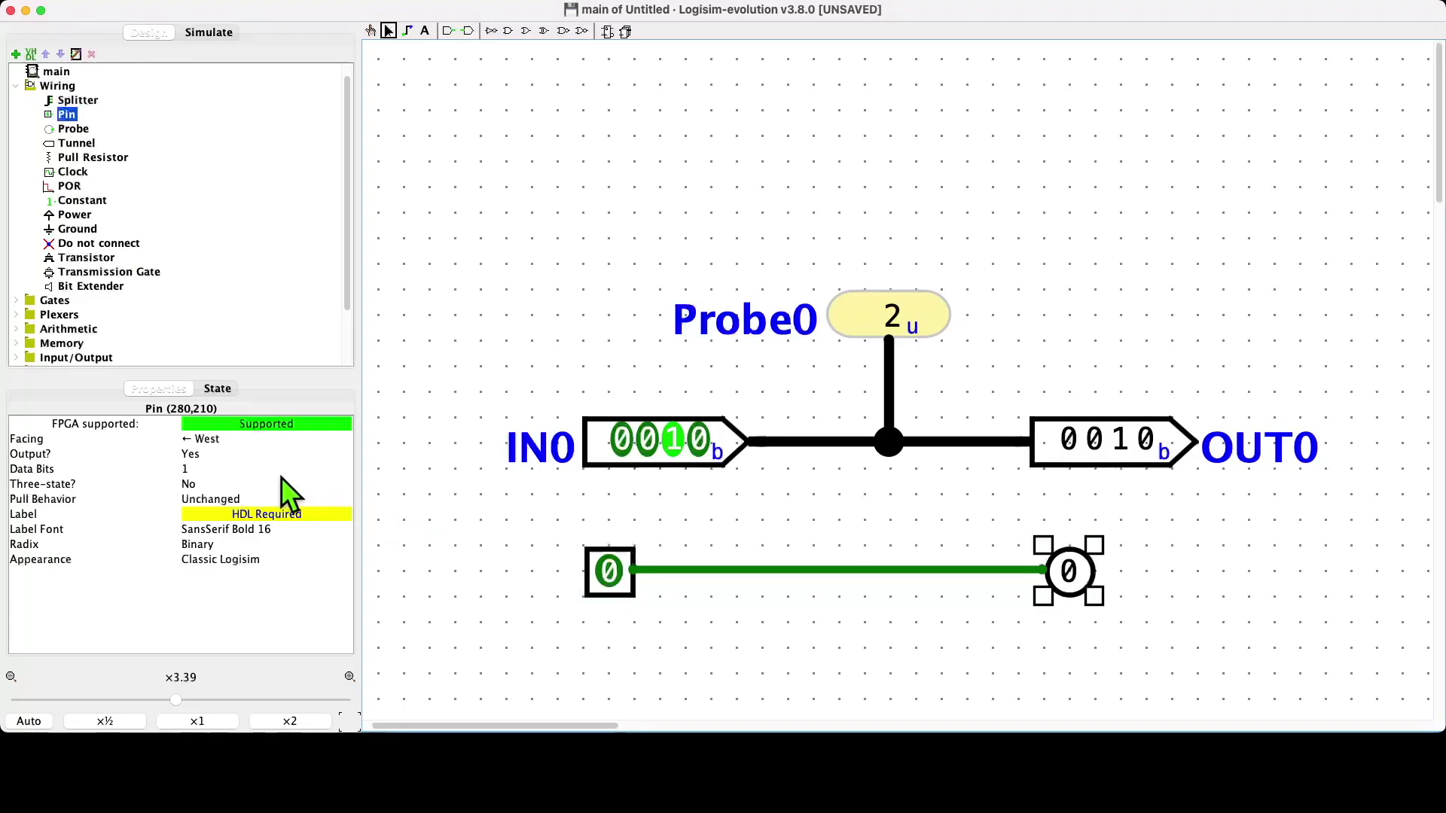
- Poke the lower 1-bit input pin to 1 and confirm its wire carries 1 to the output
left_click(371, 32)
left_click(609, 573)
left_click(608, 572)
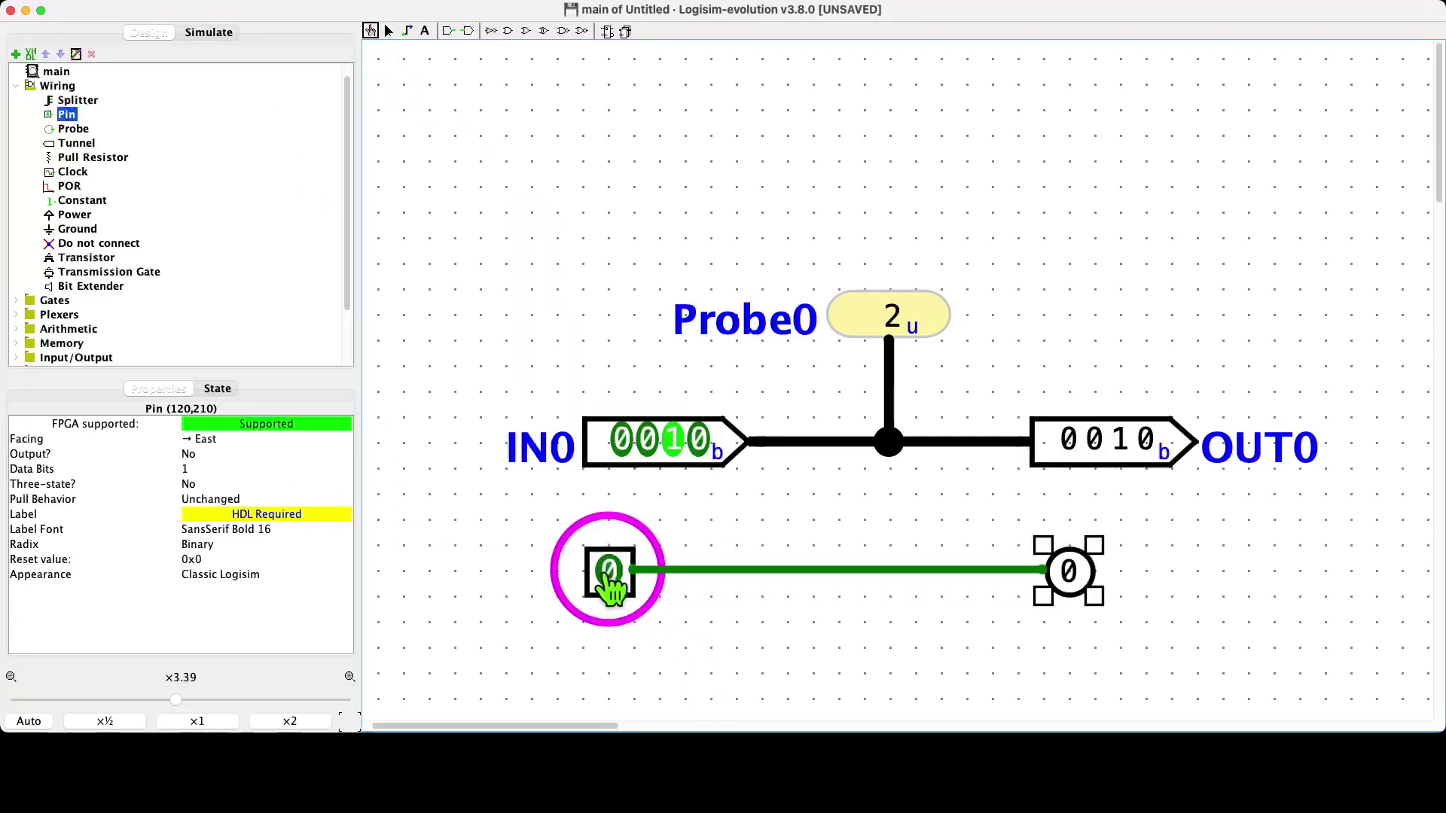
left_click(608, 572)
left_click(608, 572)
left_click(609, 574)
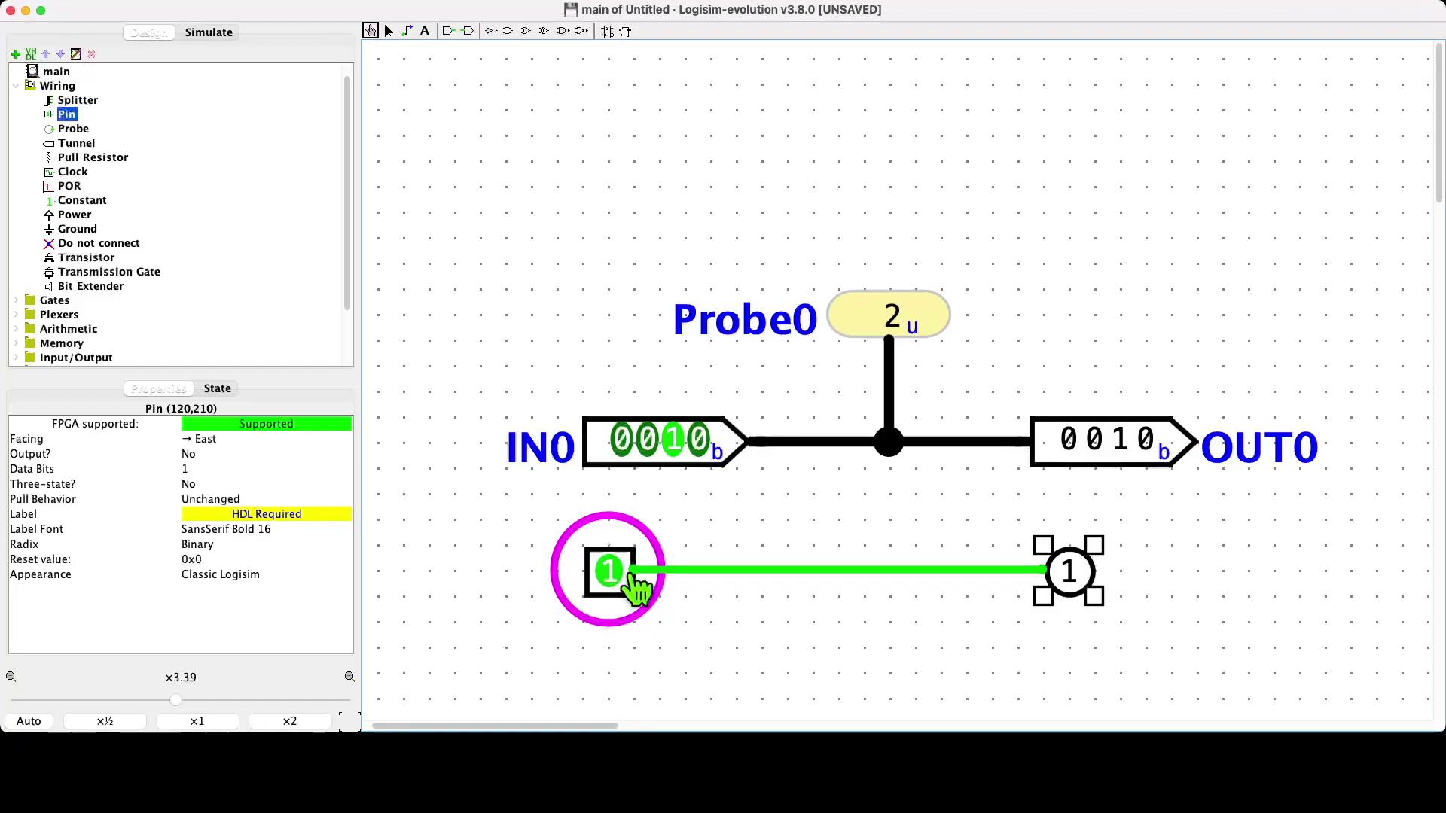
left_click(863, 575)
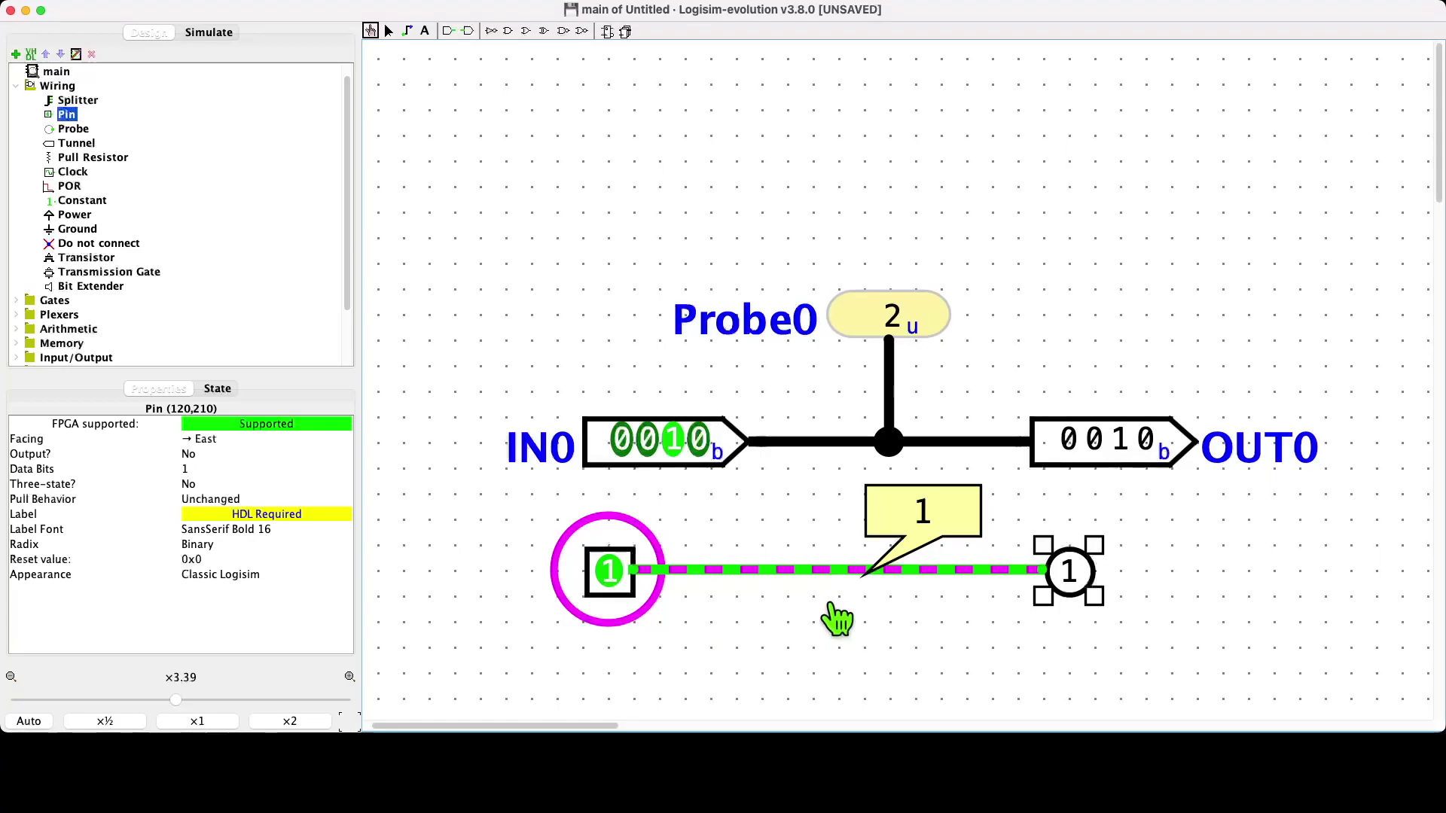
left_click(756, 639)
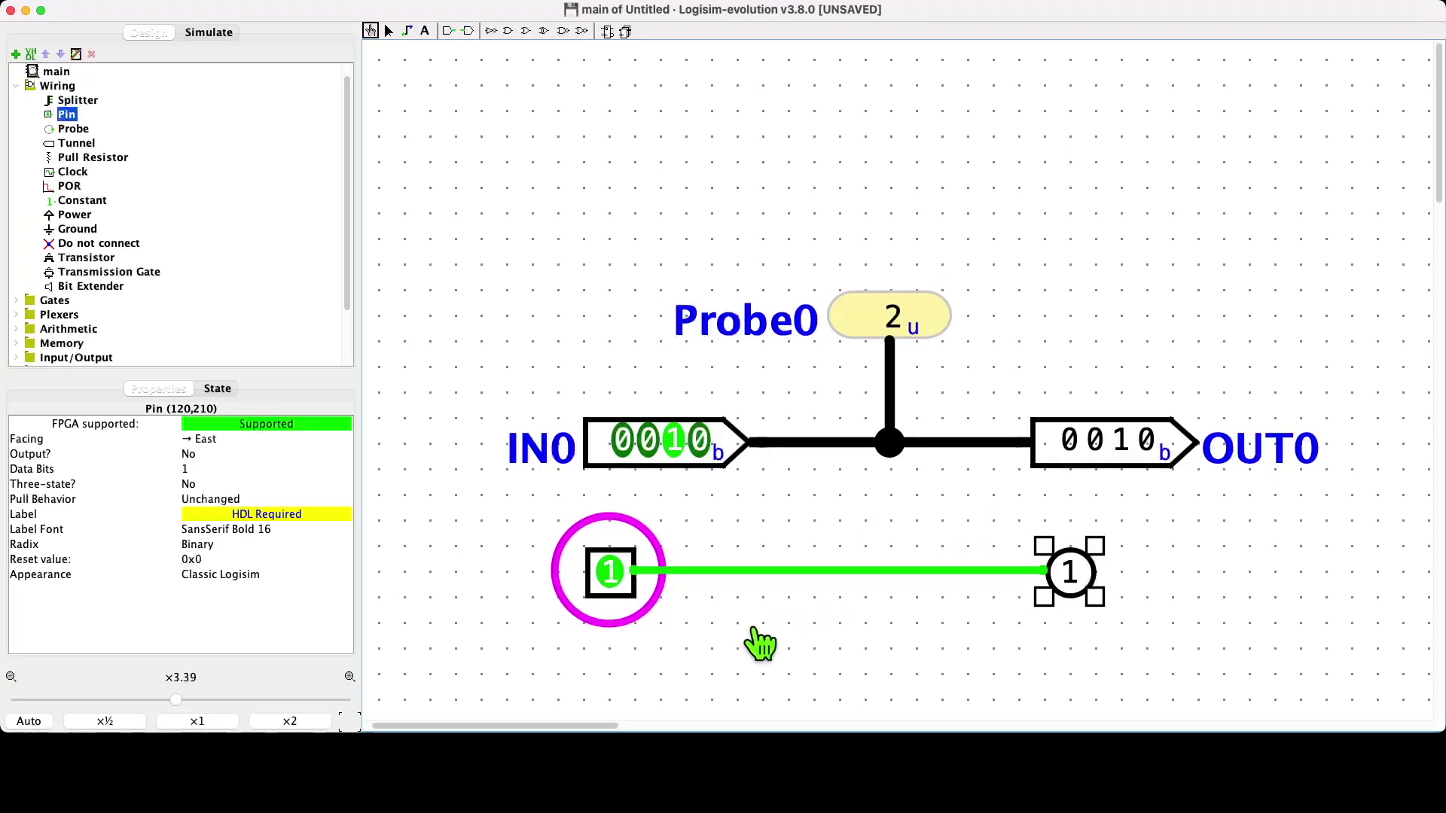